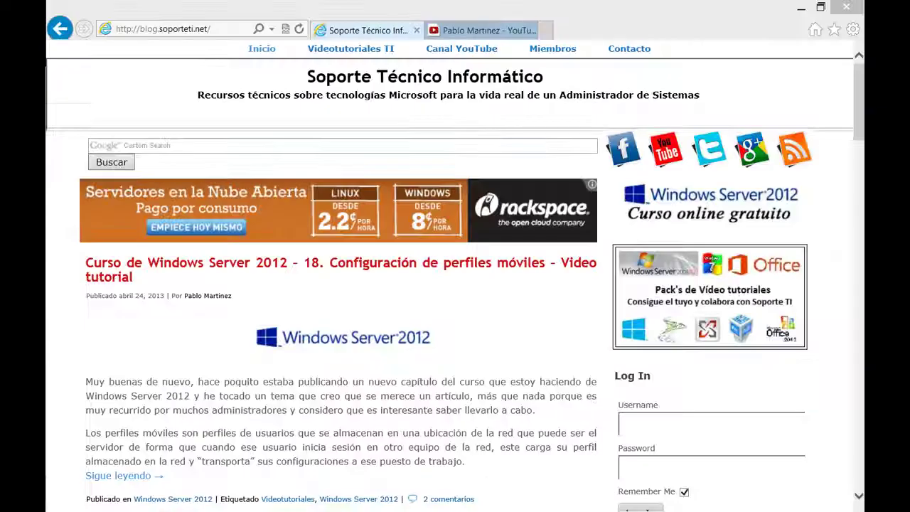
Look over the Soporte Técnico blog and YouTube channel tabs in Internet Explorer
left_click(480, 30)
left_click(384, 31)
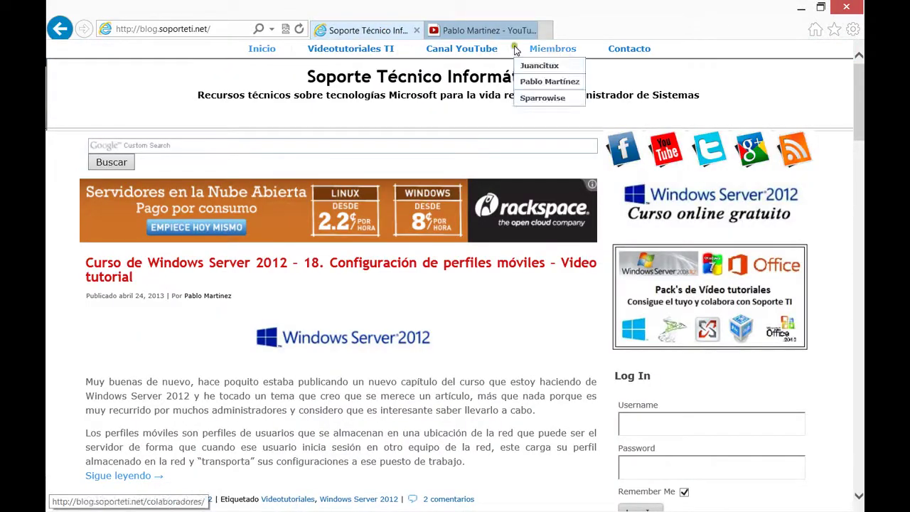
left_click(502, 32)
scroll(409, 181, "down", 5)
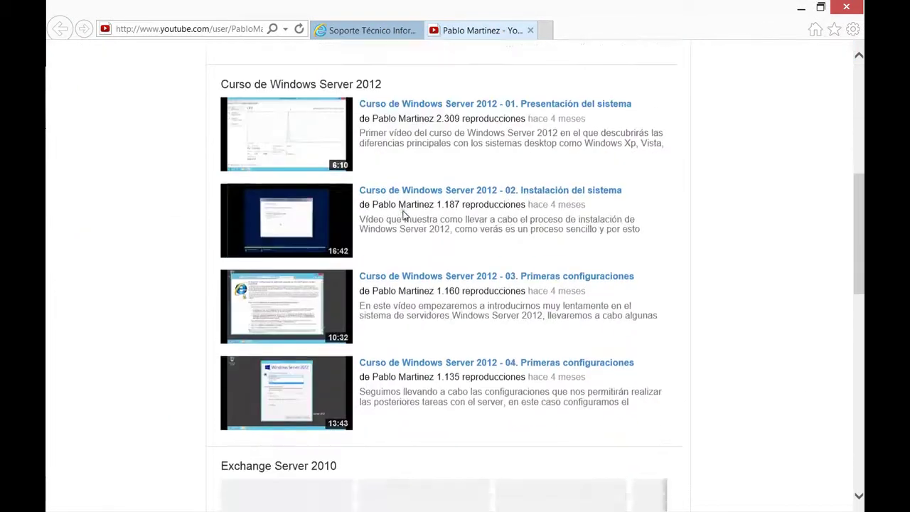
scroll(403, 214, "up", 5)
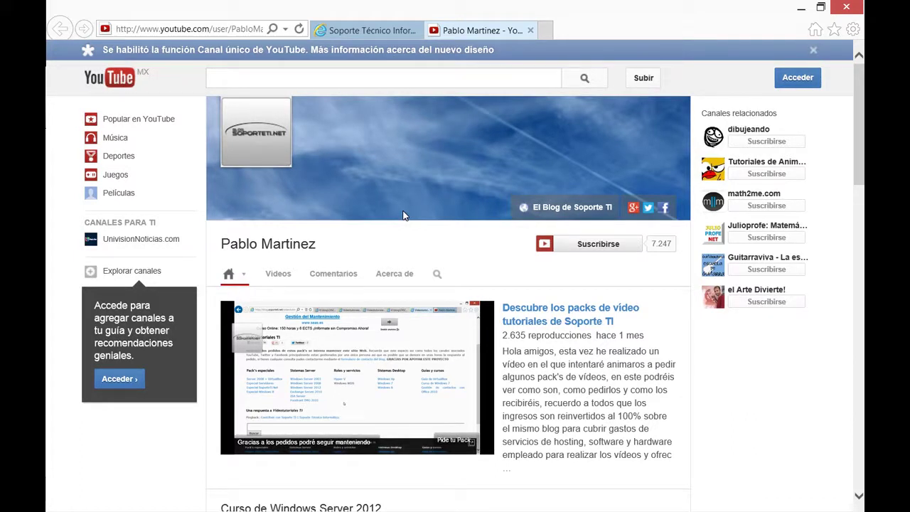
Open the blog's Videotutoriales TI page, then minimize Internet Explorer to show the server VM
left_click(366, 29)
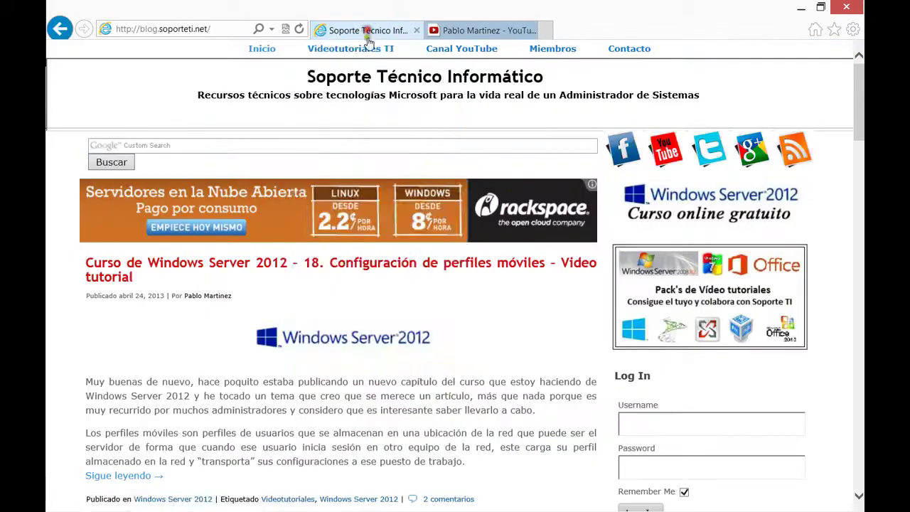
mouse_move(361, 65)
left_click(350, 49)
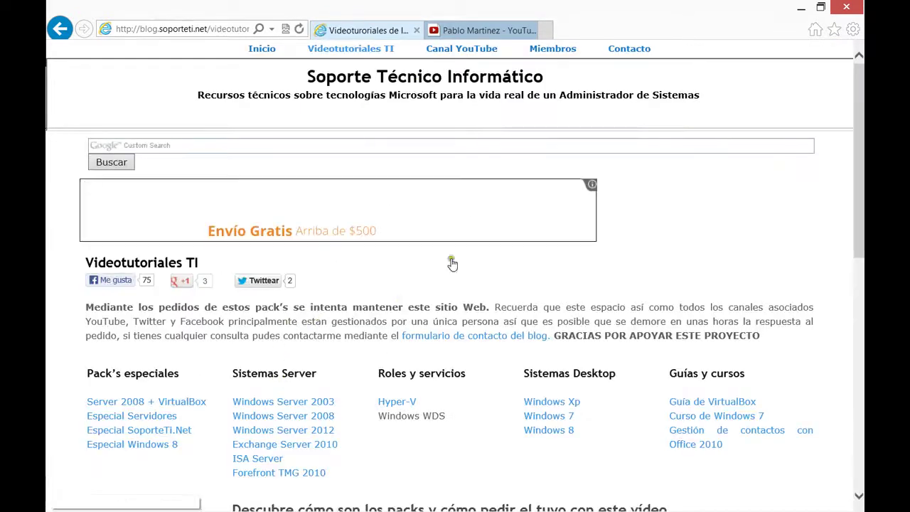
left_click(801, 8)
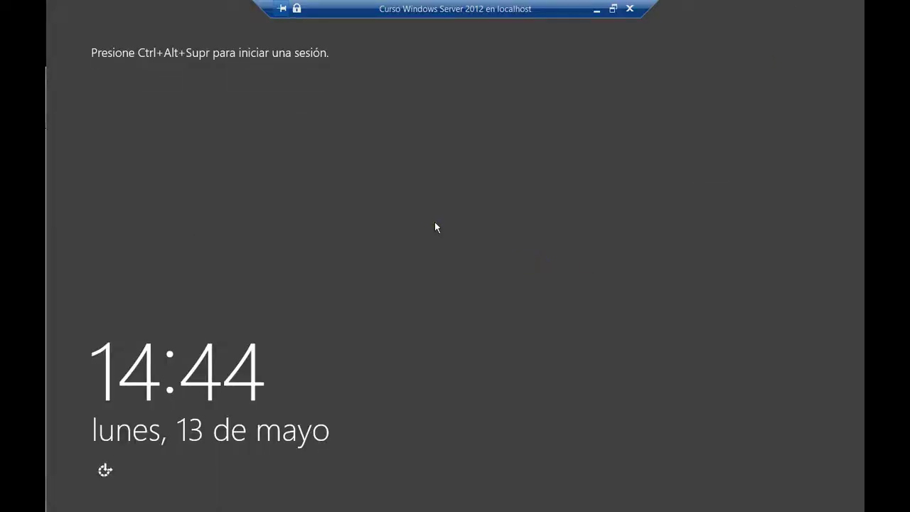
Sign in to the server as Administrador with the account password, then open File Explorer
key("ctrl+alt+End")
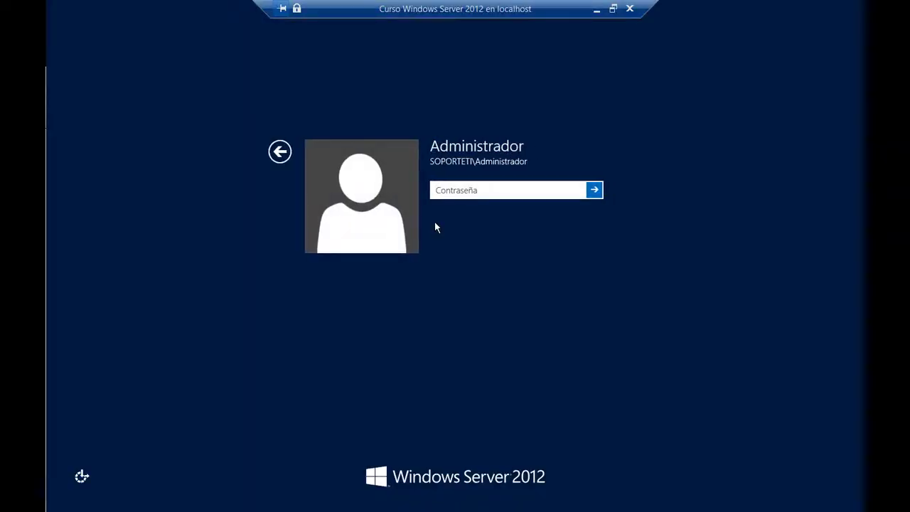
type("Pa$$w0rd")
key("Return")
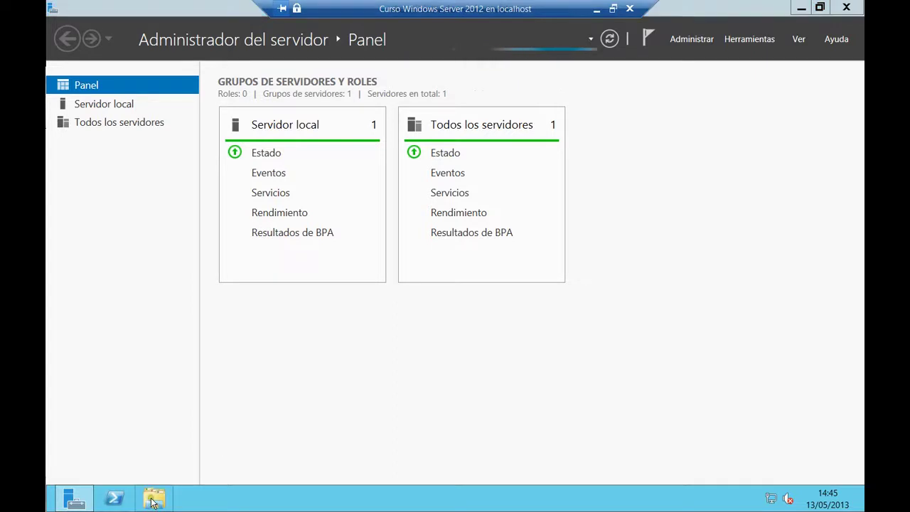
key("super+e")
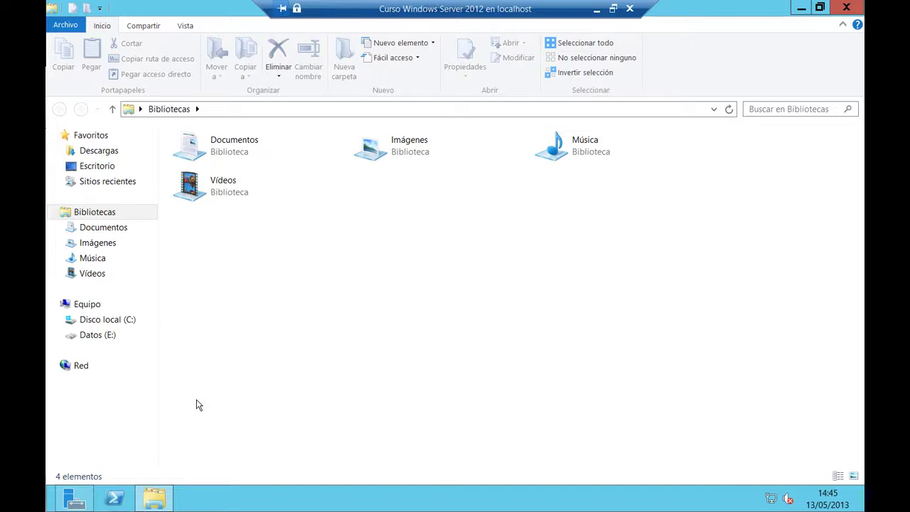
Create a folder named 'Documentos usuarios' on Datos (E:) and confirm it is empty
left_click(101, 337)
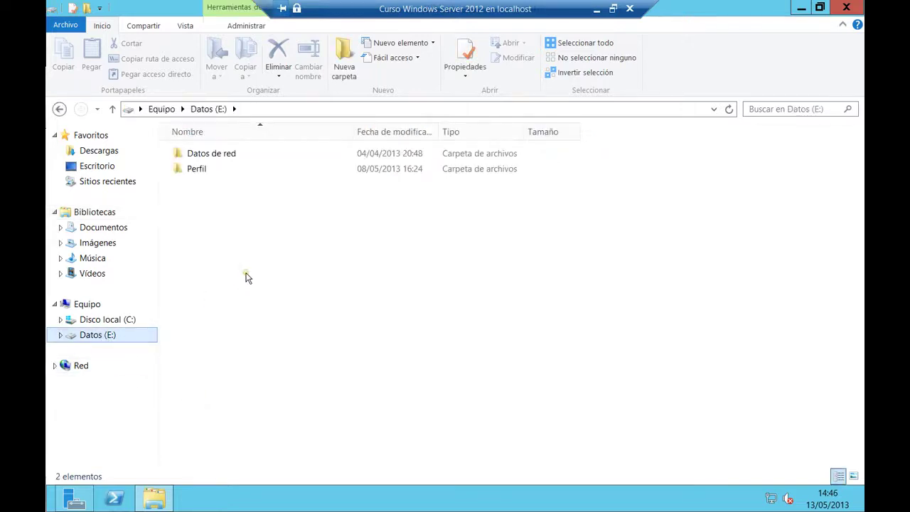
right_click(246, 278)
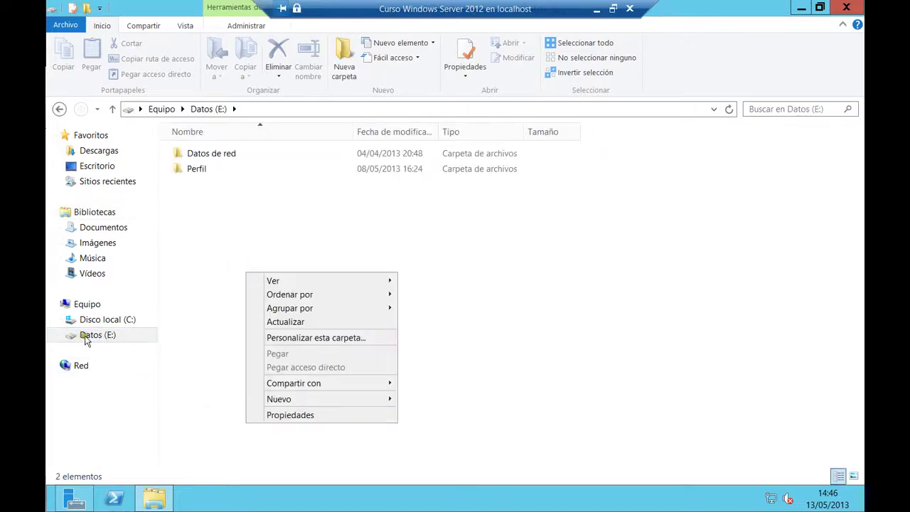
mouse_move(345, 399)
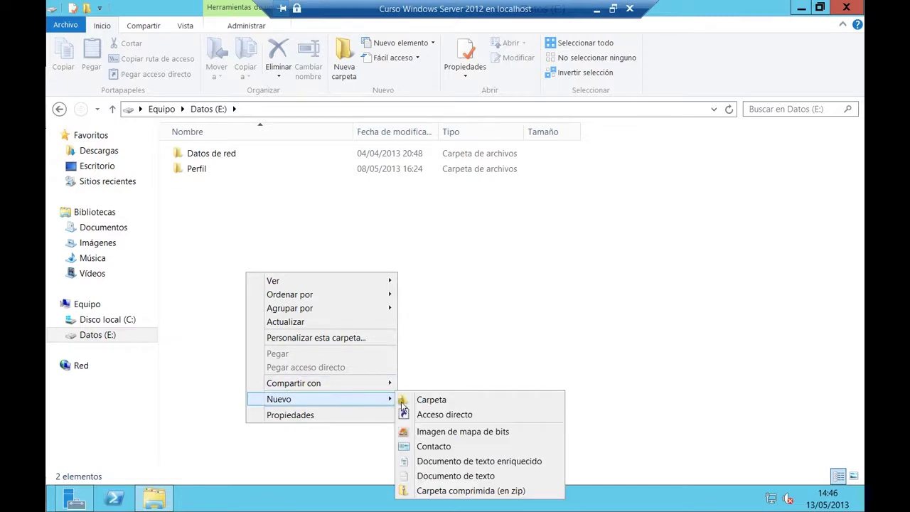
left_click(403, 401)
type("S")
key("BackSpace")
type("Documentos usuarios")
key("Return")
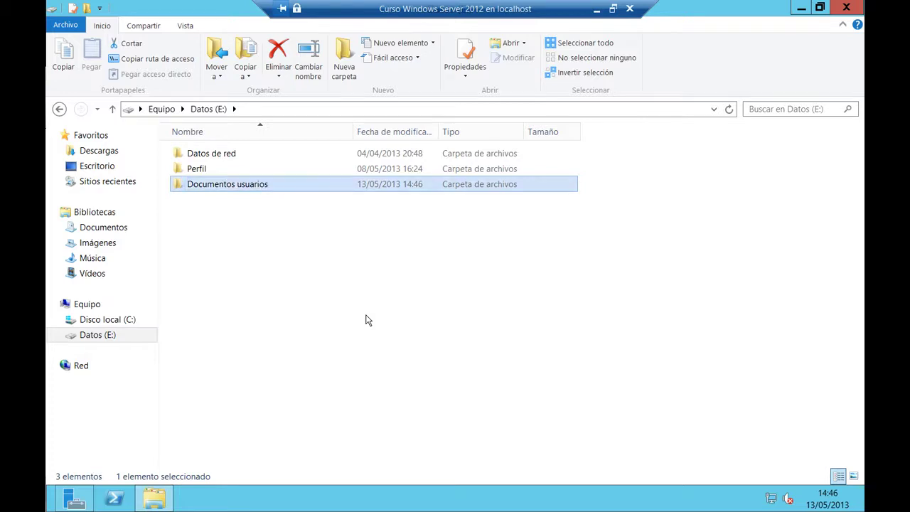
double_click(253, 184)
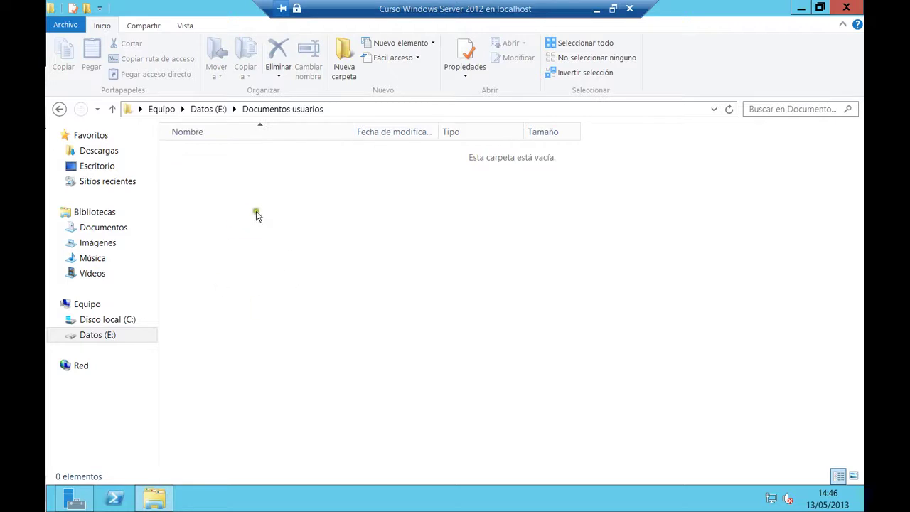
key("BackSpace")
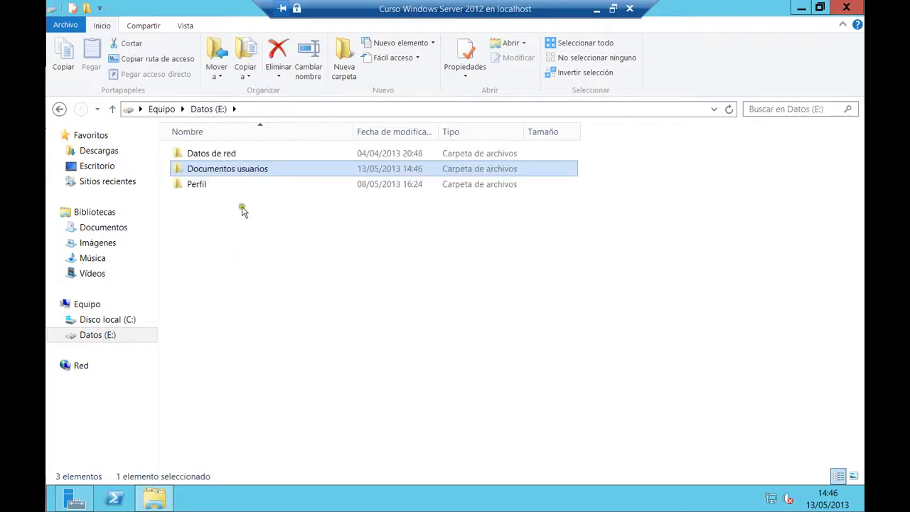
Share Documentos usuarios with the Usuarios del dominio group at Lectura y escritura permission
right_click(240, 171)
mouse_move(293, 220)
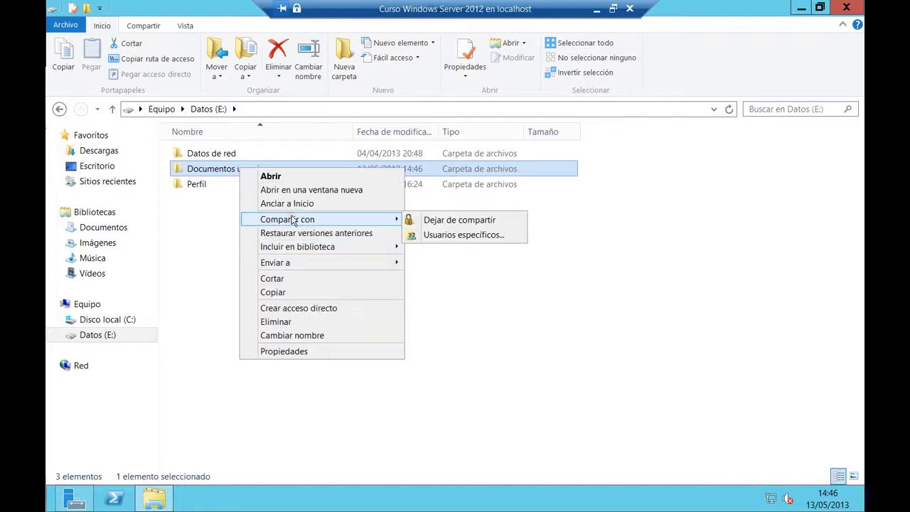
left_click(421, 236)
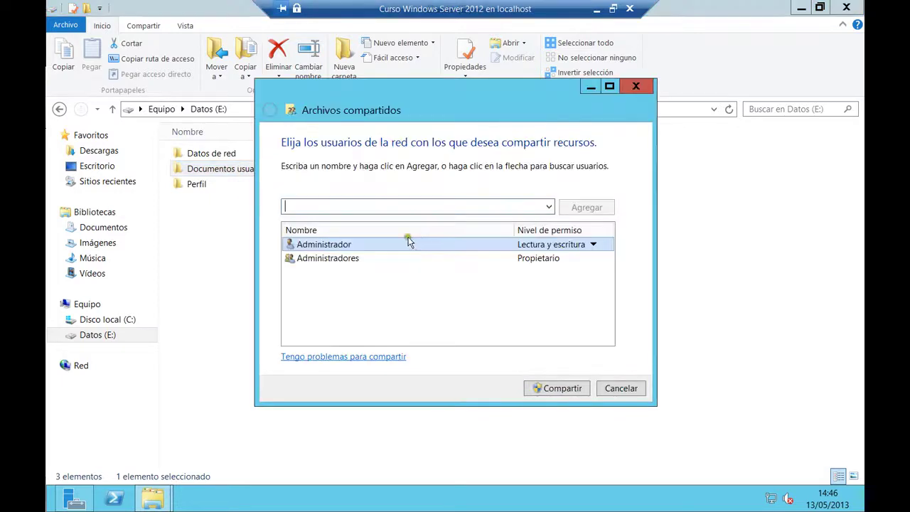
left_click(549, 207)
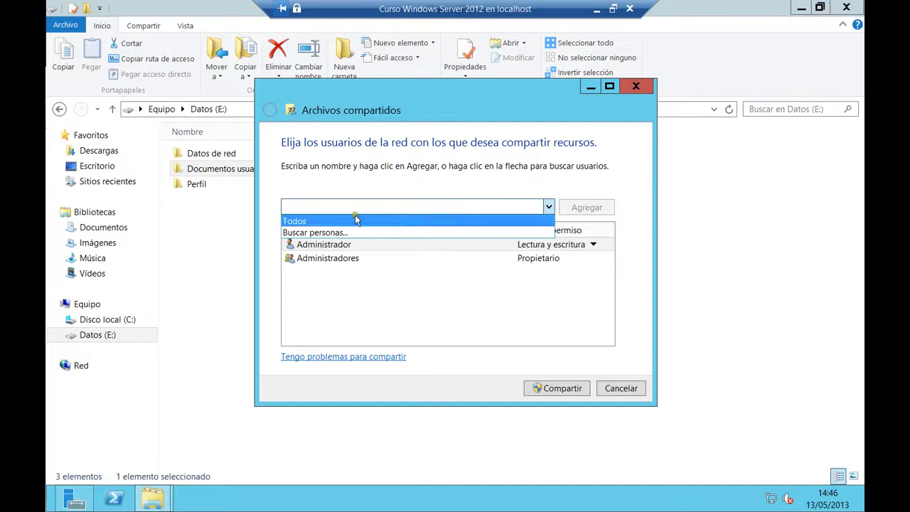
left_click(335, 232)
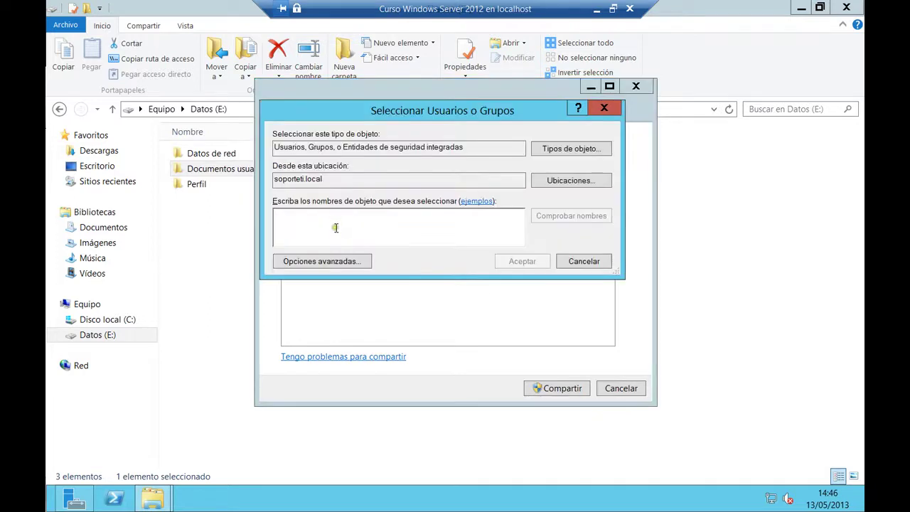
type("Usuarios del dominio")
key("Return")
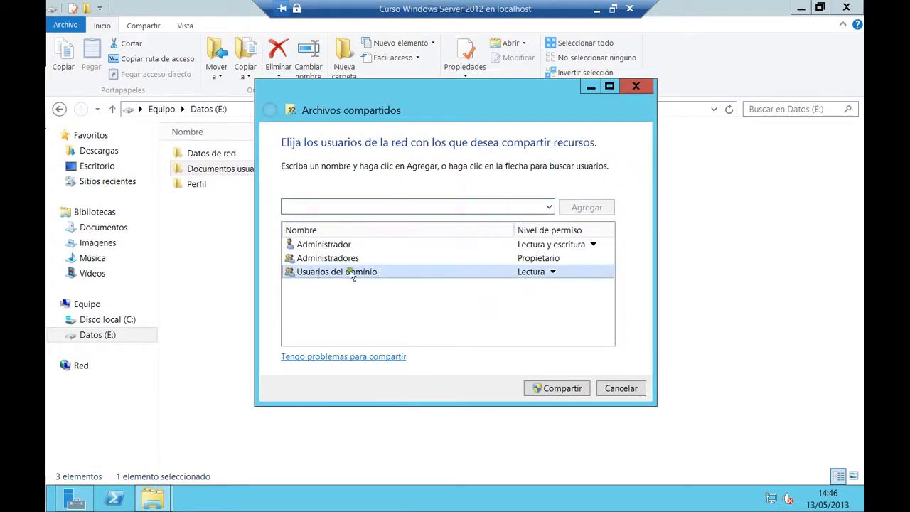
left_click(551, 273)
left_click(586, 287)
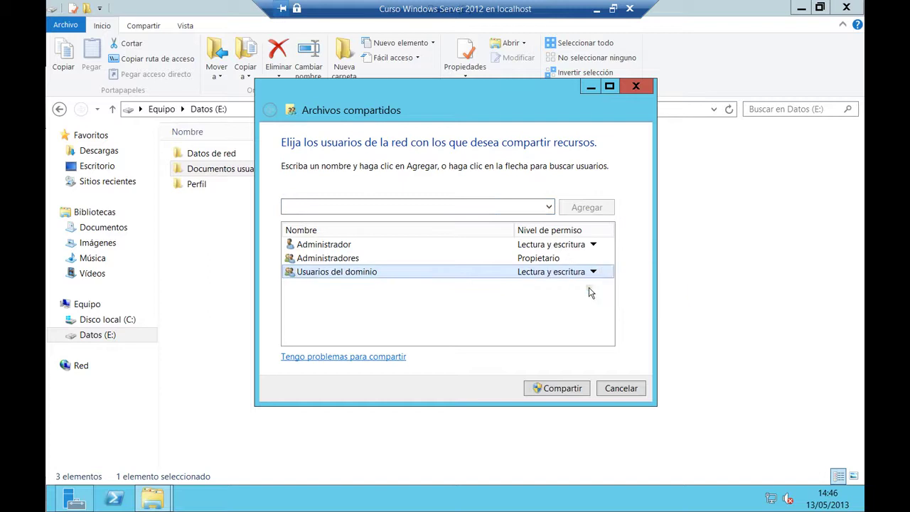
left_click(551, 390)
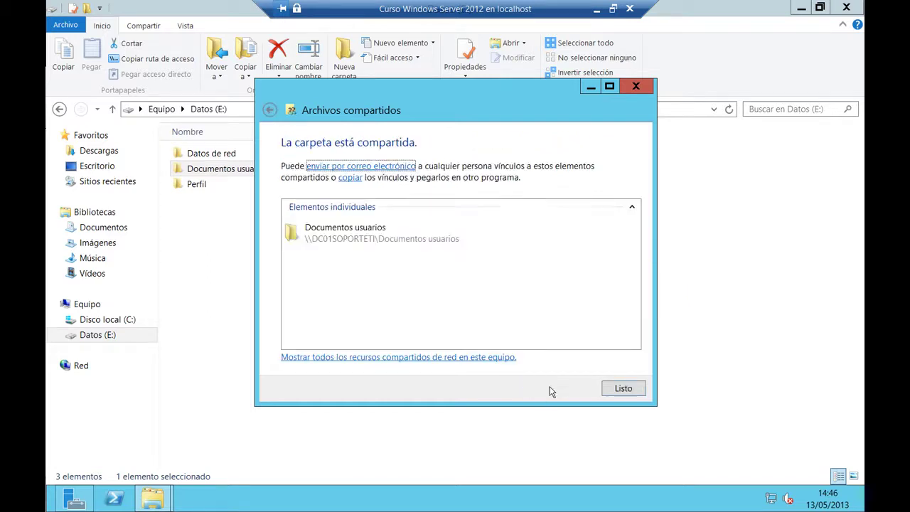
left_click(628, 390)
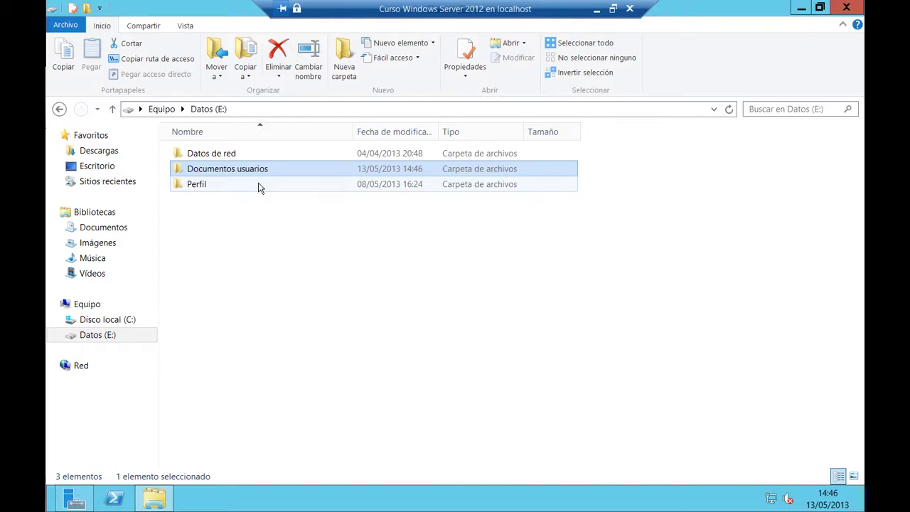
Open the Documentos usuarios folder to see it empty and shared
double_click(237, 176)
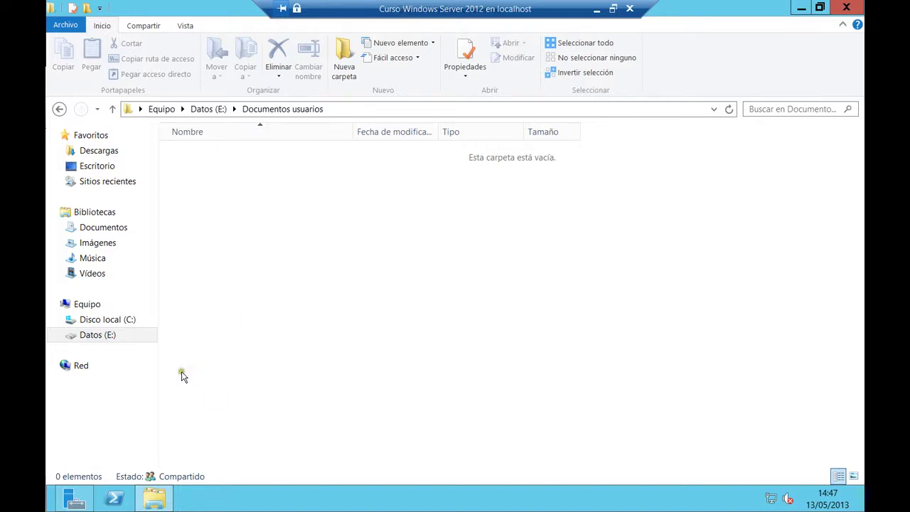
Move the Windows 8 VM window aside and launch Administración de directivas de grupo from Server Manager
left_click(75, 502)
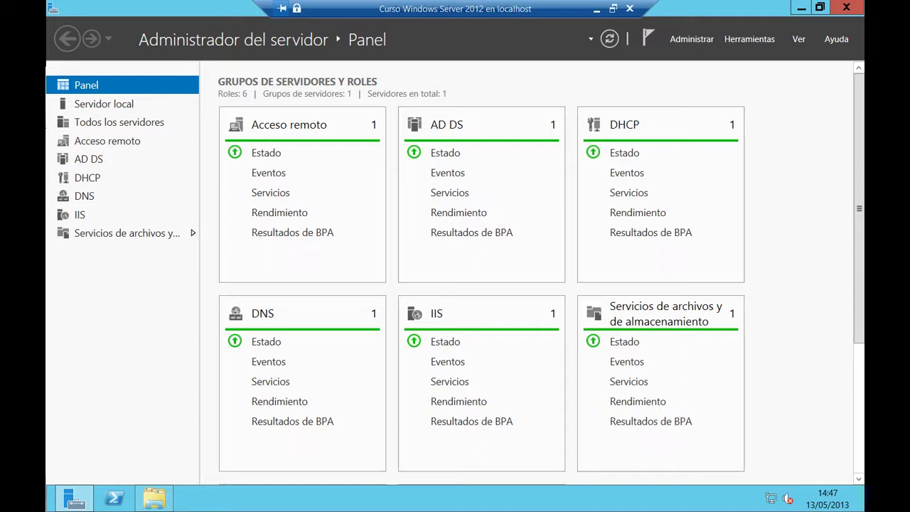
key("alt+Tab")
left_click_drag(600, 31, 514, 23)
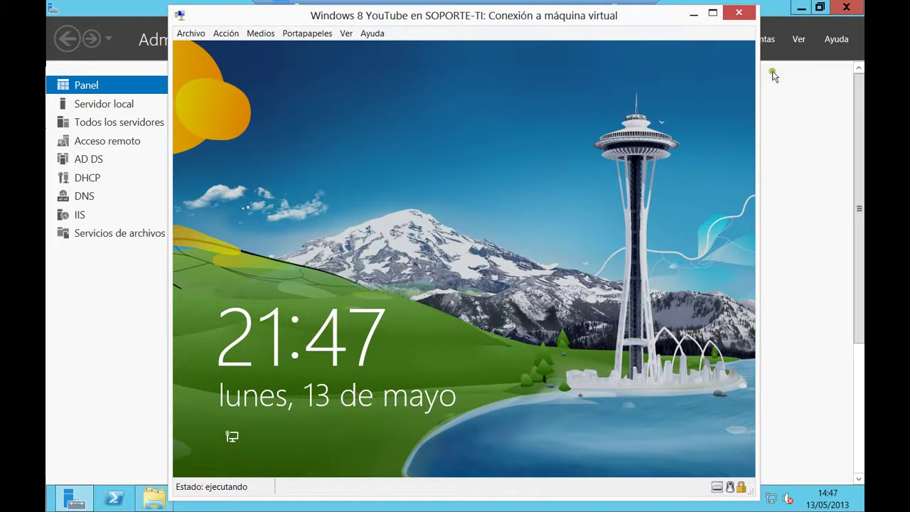
left_click(768, 67)
left_click(748, 38)
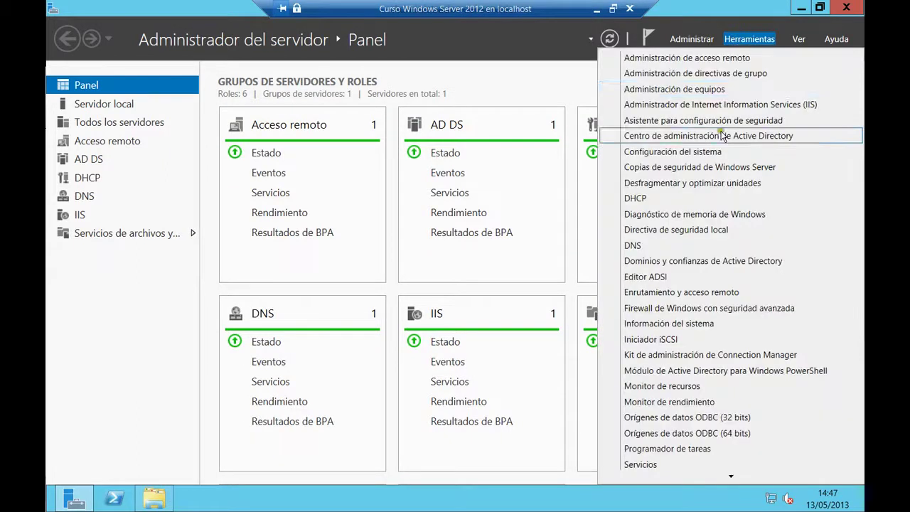
left_click(676, 74)
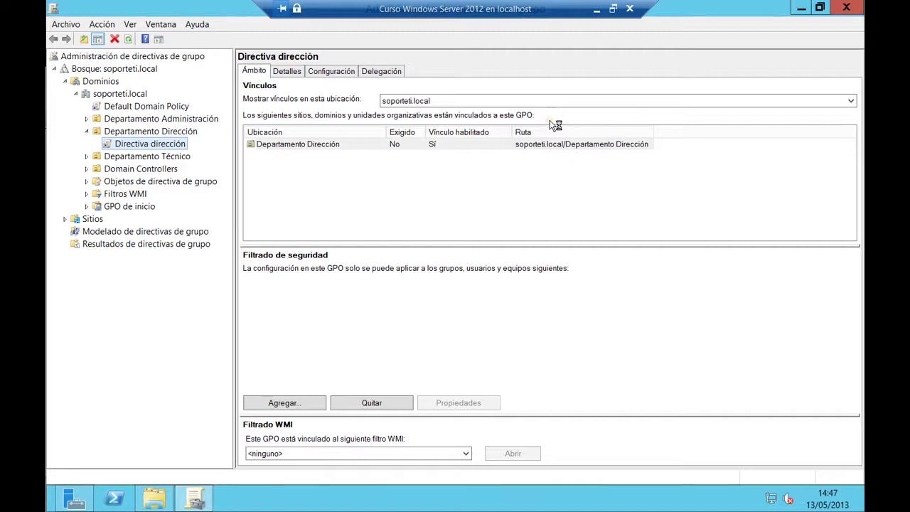
View the Directiva dirección settings, then sign the user in on the Windows 8 client
left_click(327, 71)
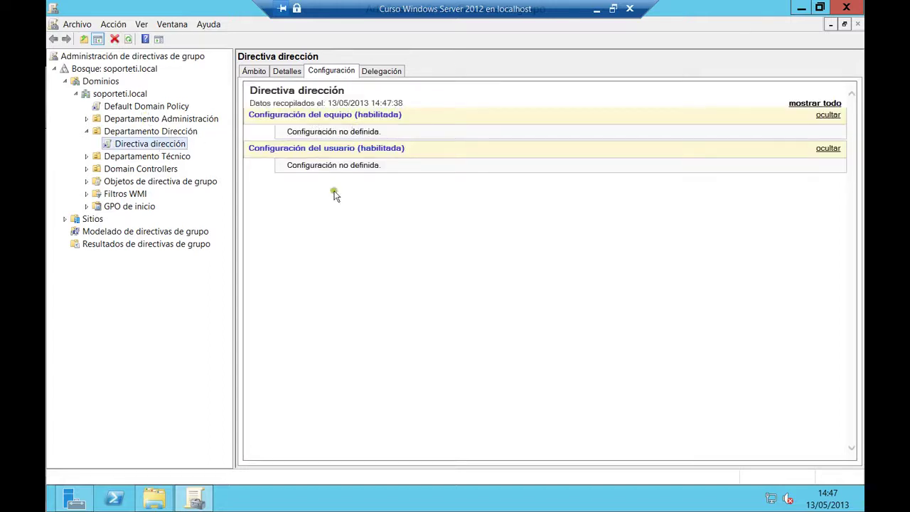
mouse_move(75, 498)
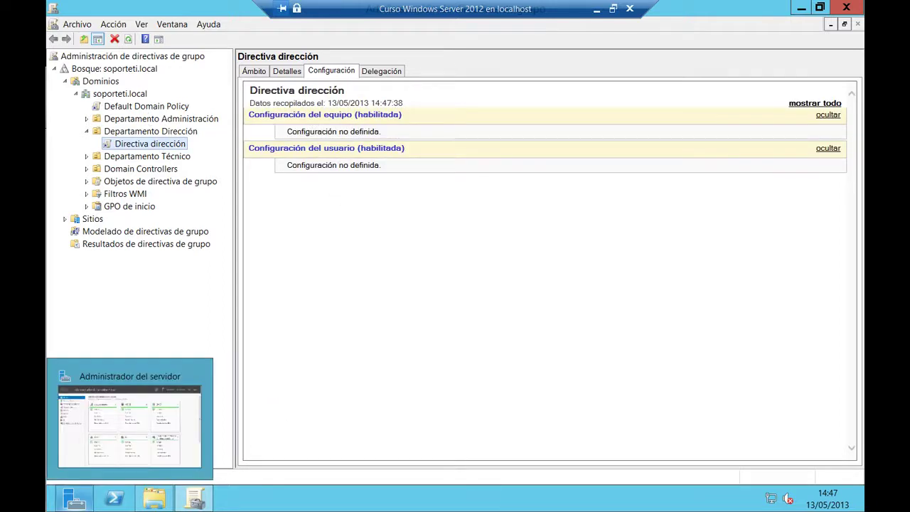
key("alt+Tab")
left_click(506, 299)
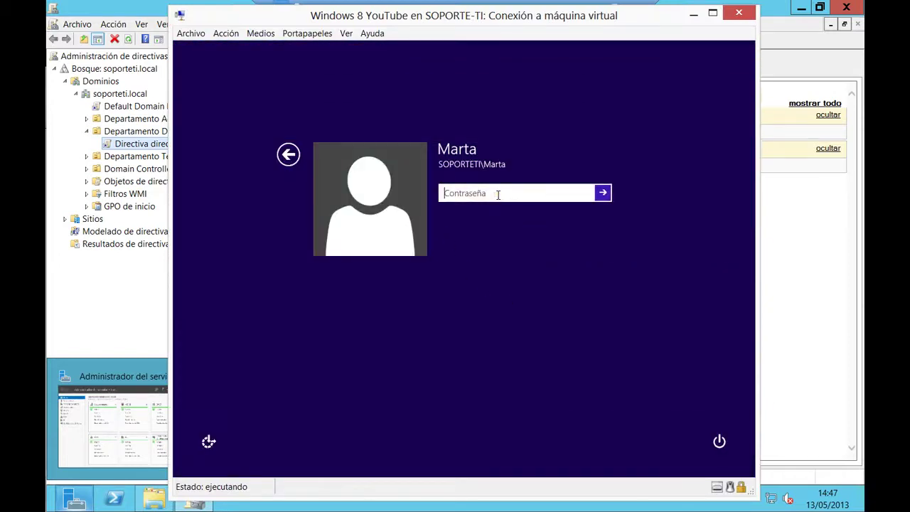
type("••")
key("Return")
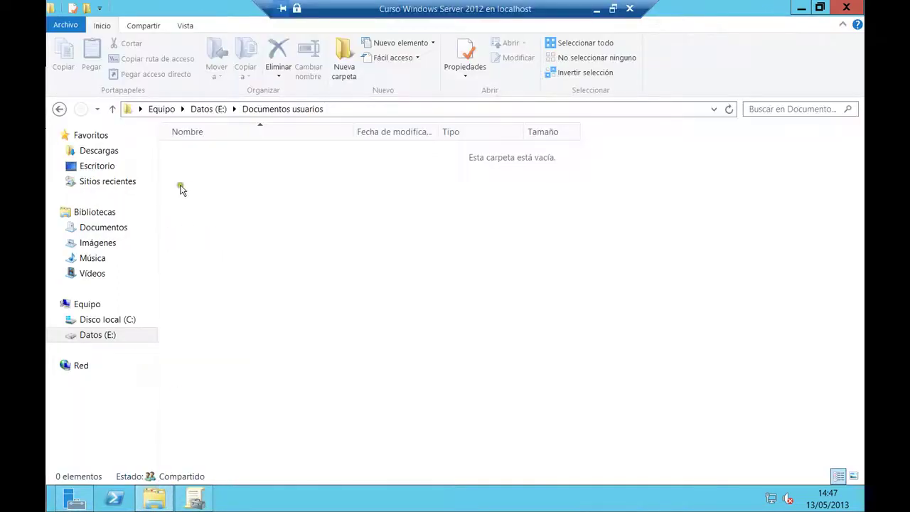
Sign the client user out via Cerrar sesión and return to Group Policy Management
mouse_move(74, 498)
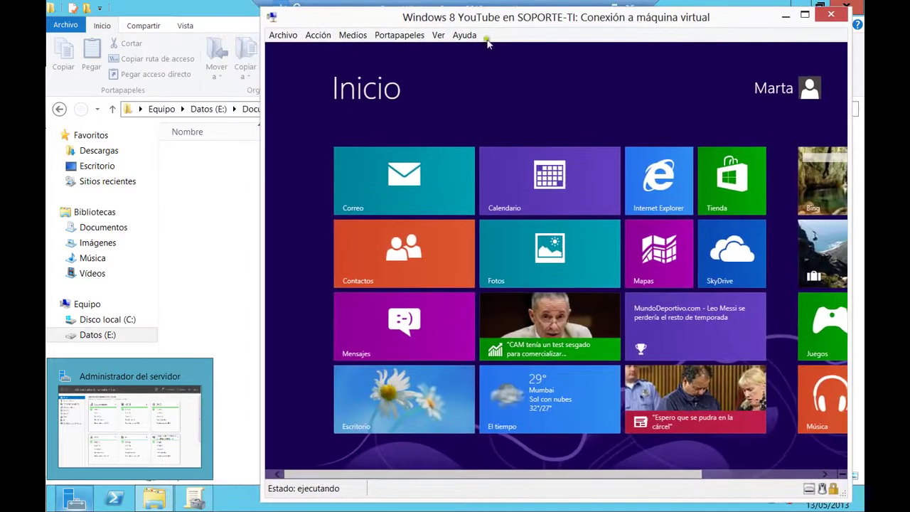
left_click(352, 412)
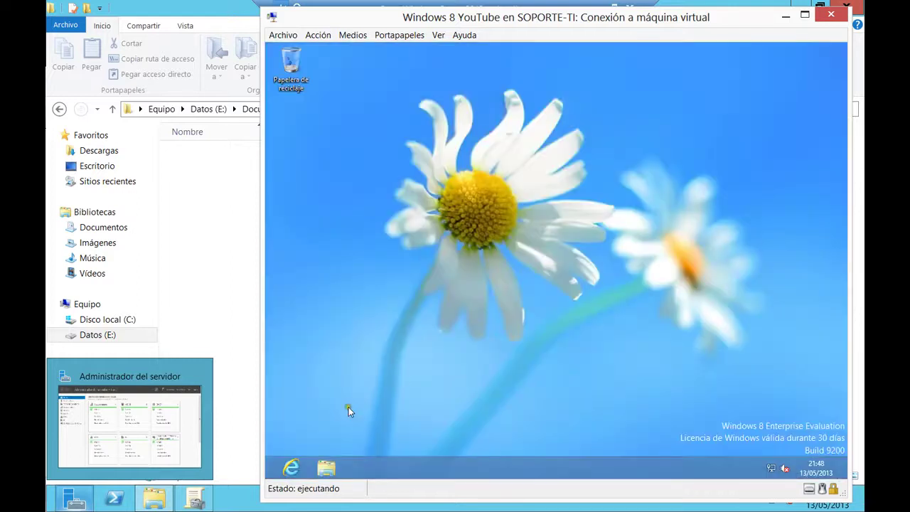
key("alt+F4")
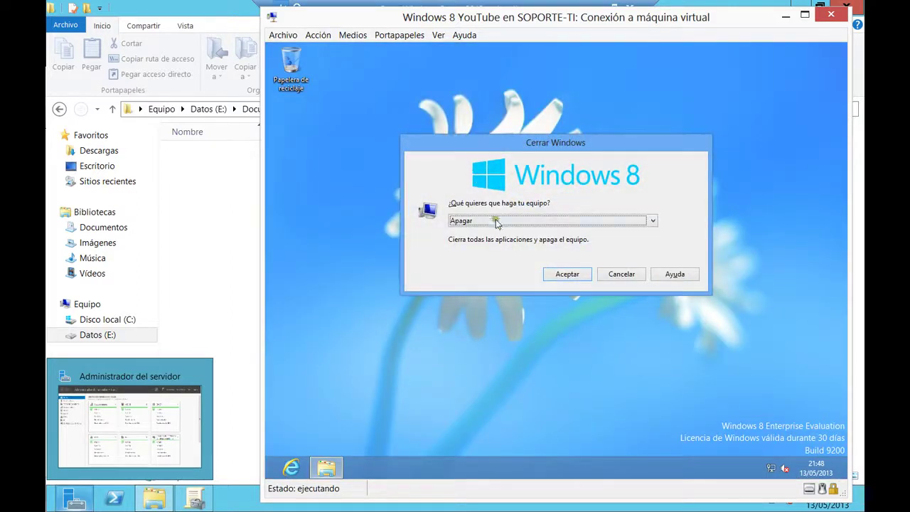
left_click(496, 224)
left_click(494, 242)
left_click(574, 274)
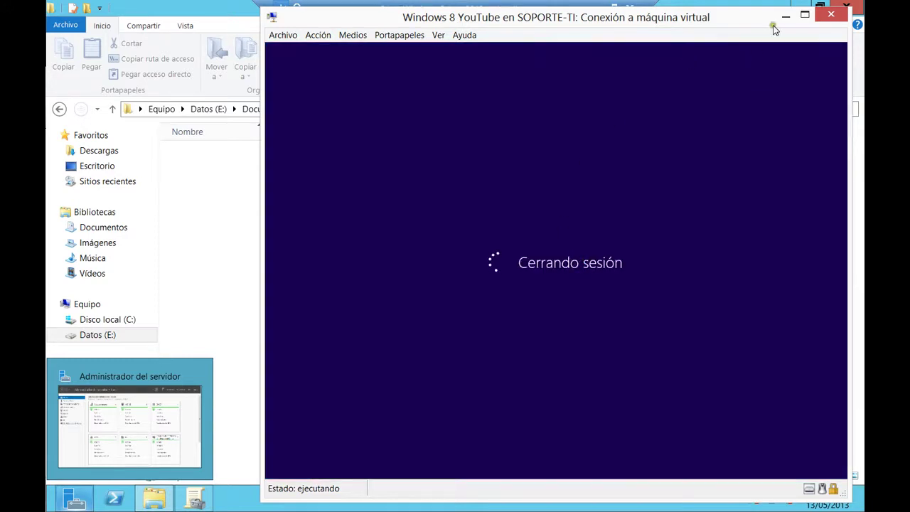
left_click(786, 15)
left_click(167, 501)
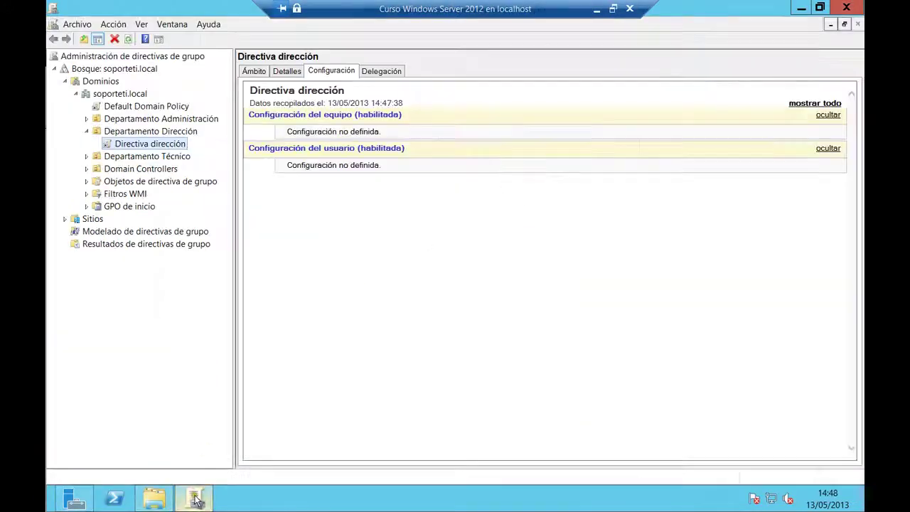
Edit Directiva dirección and select Documentos under Configuración de usuario's Redirección de carpetas
right_click(162, 145)
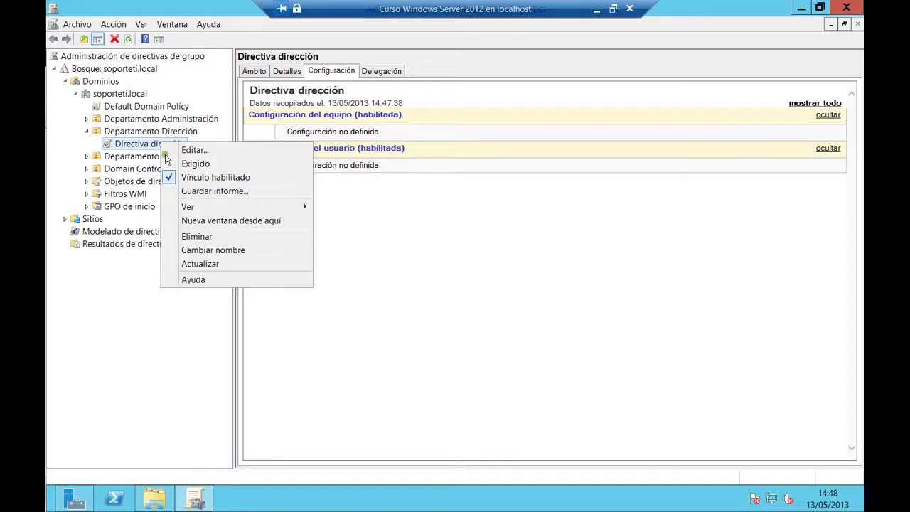
left_click(220, 151)
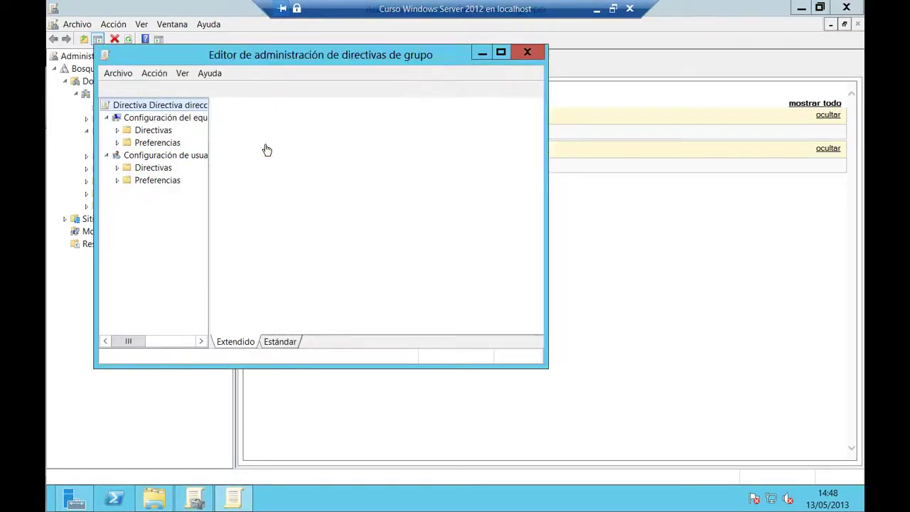
double_click(274, 51)
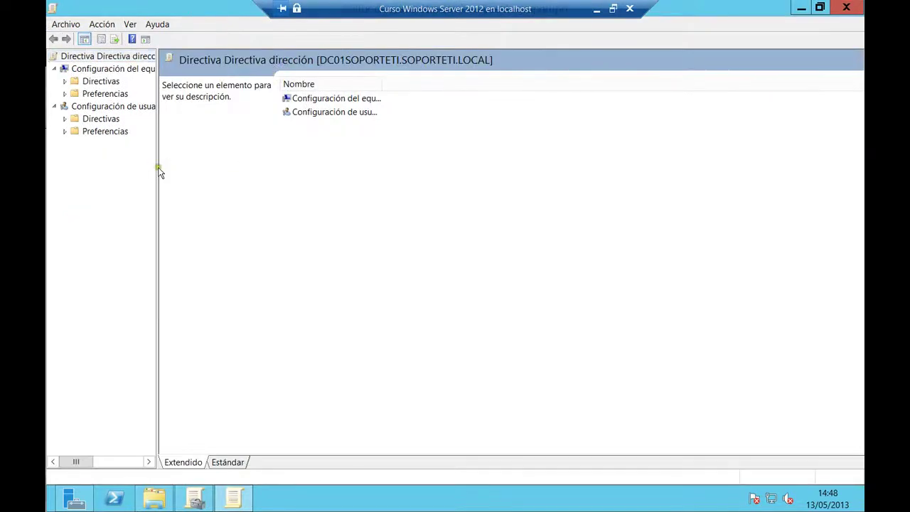
left_click_drag(158, 166, 194, 172)
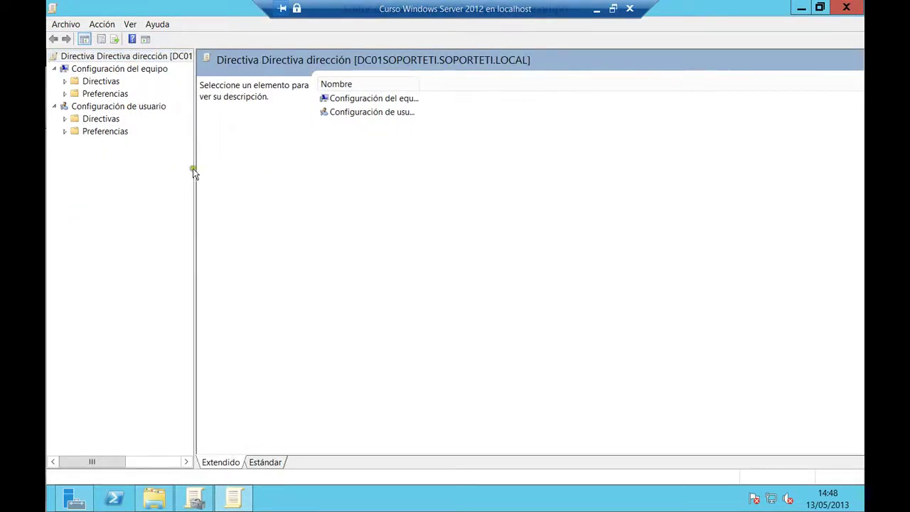
left_click(64, 118)
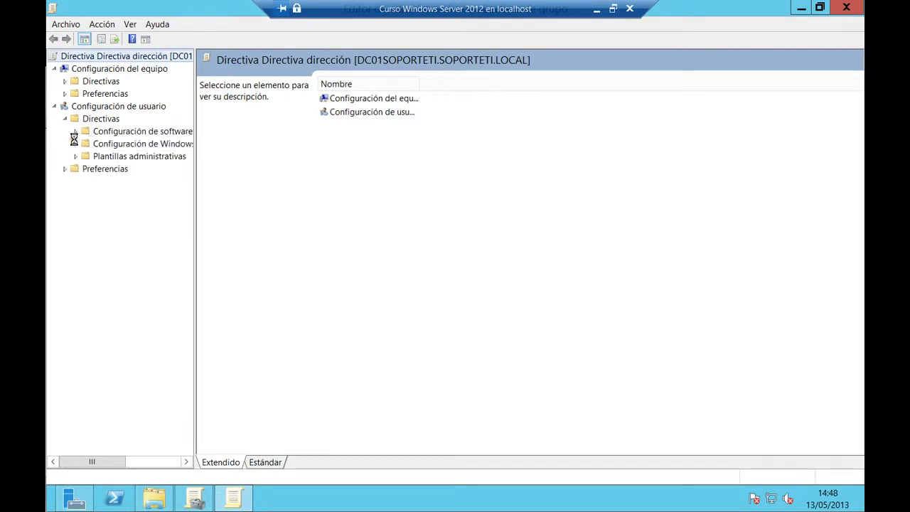
left_click(76, 144)
left_click_drag(207, 249, 222, 248)
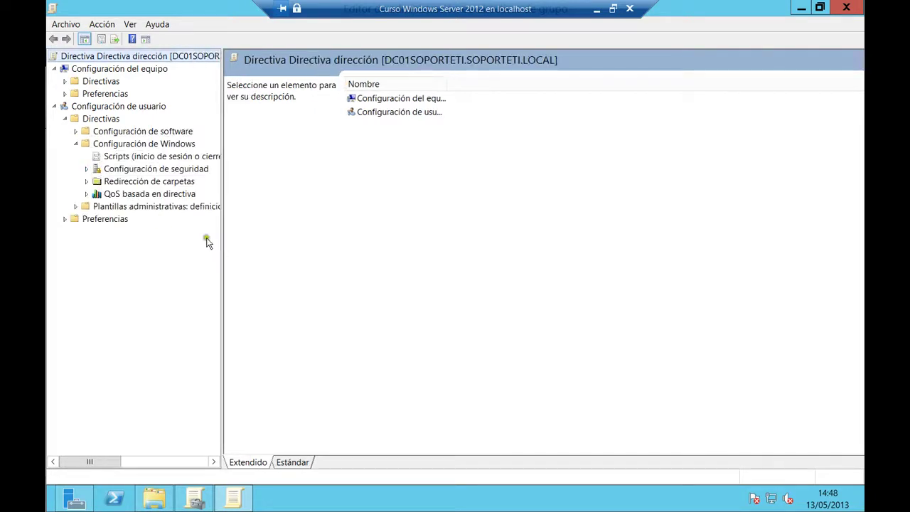
left_click(86, 181)
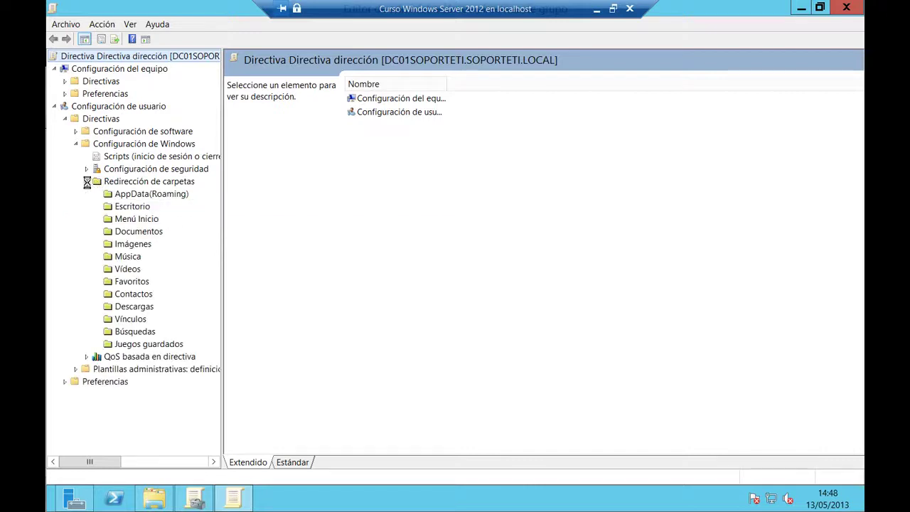
left_click(137, 232)
Set the Documentos redirection setting to Básico in its properties
right_click(135, 236)
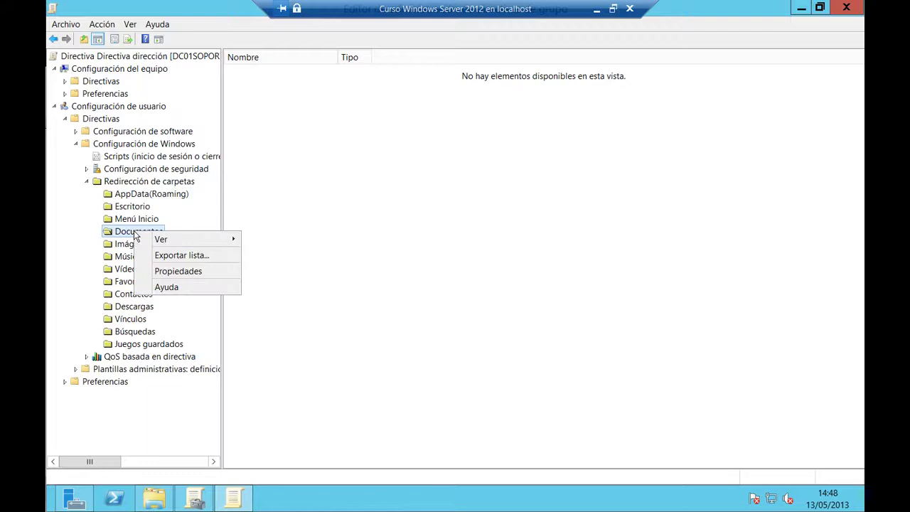
mouse_move(156, 242)
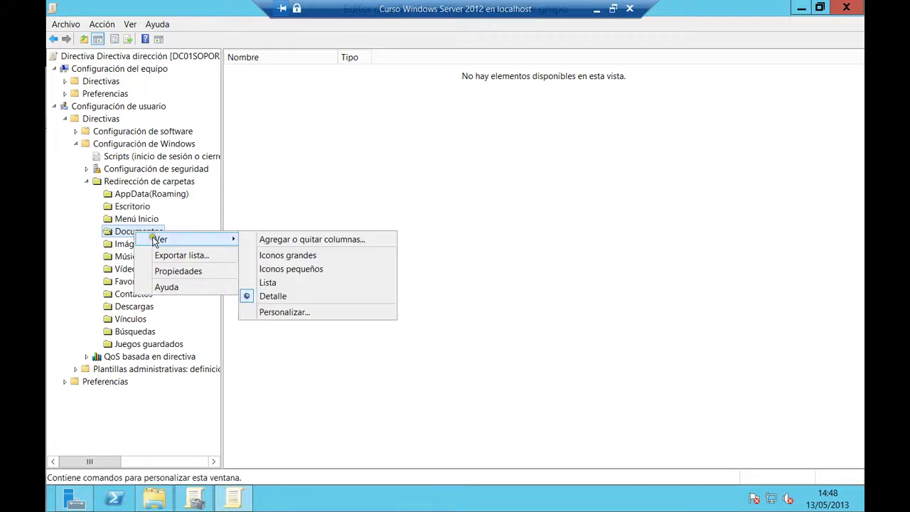
left_click(181, 271)
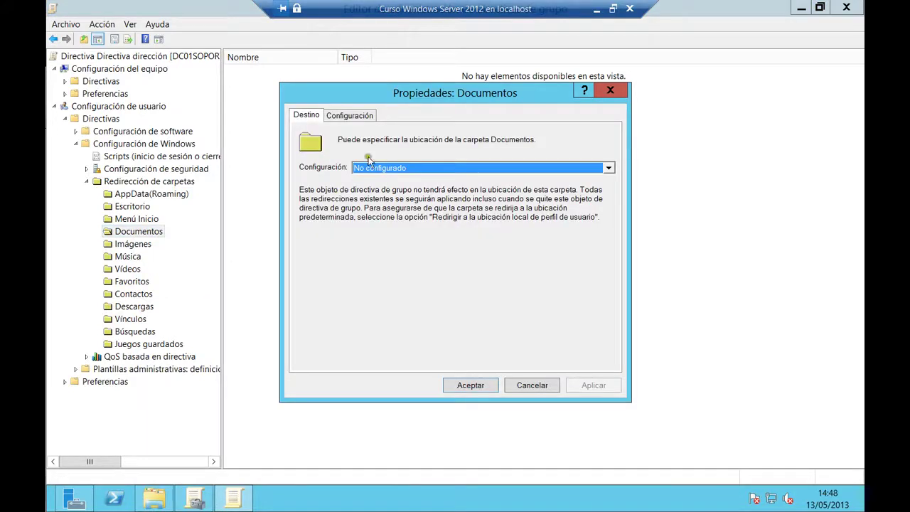
left_click(371, 169)
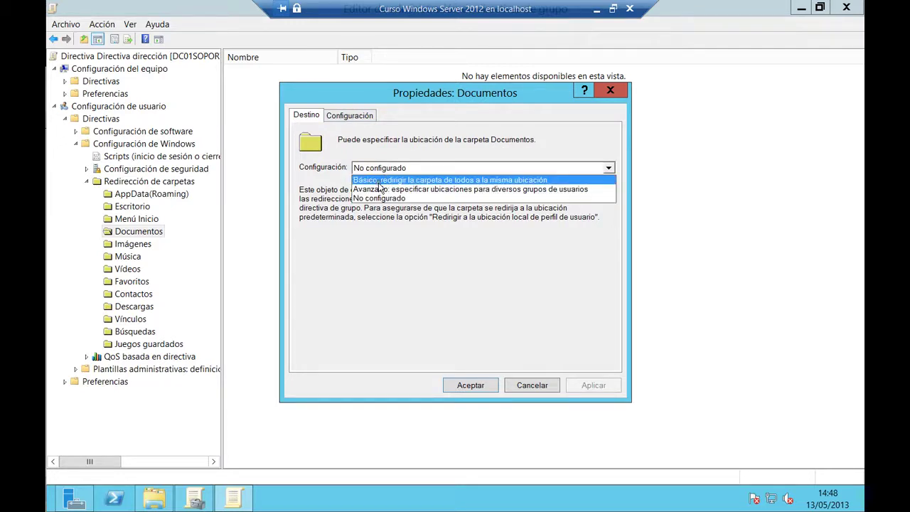
left_click(449, 181)
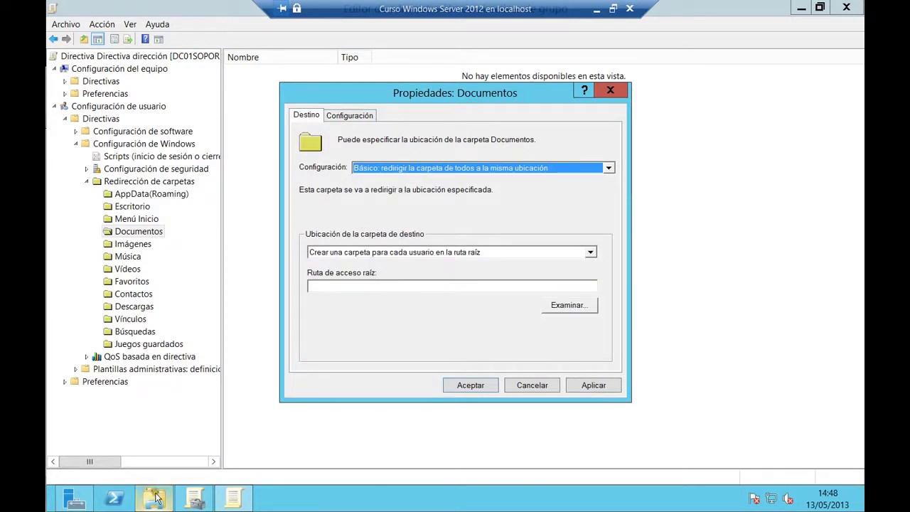
Check the share in File Explorer, reopen Documentos properties and browse network locations, then cancel
left_click(157, 492)
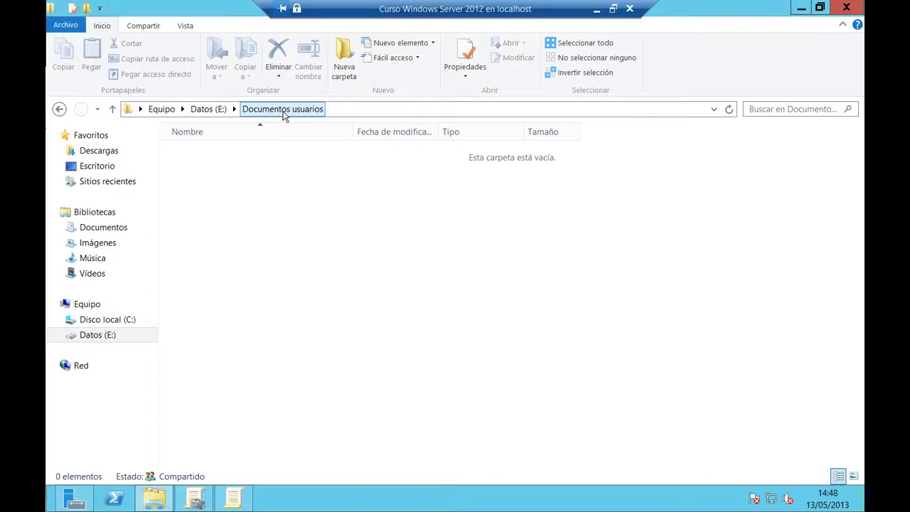
left_click(235, 498)
right_click(139, 237)
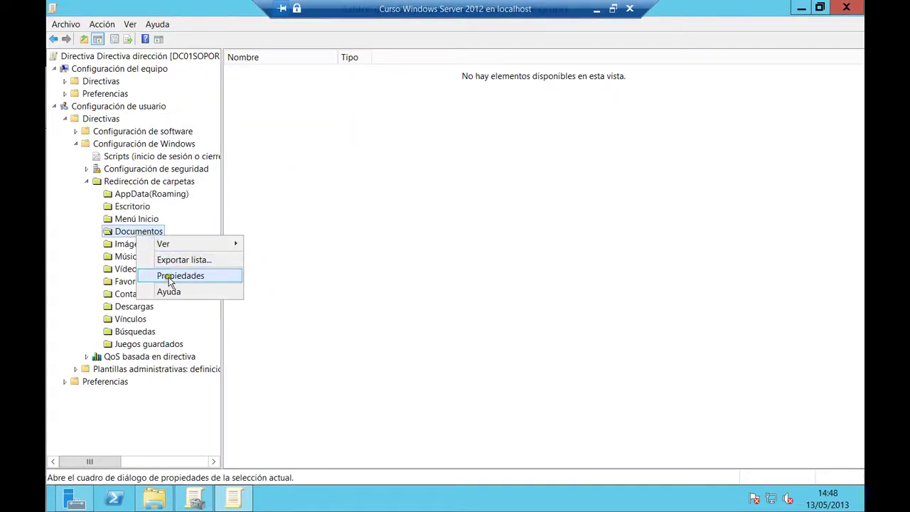
left_click(175, 275)
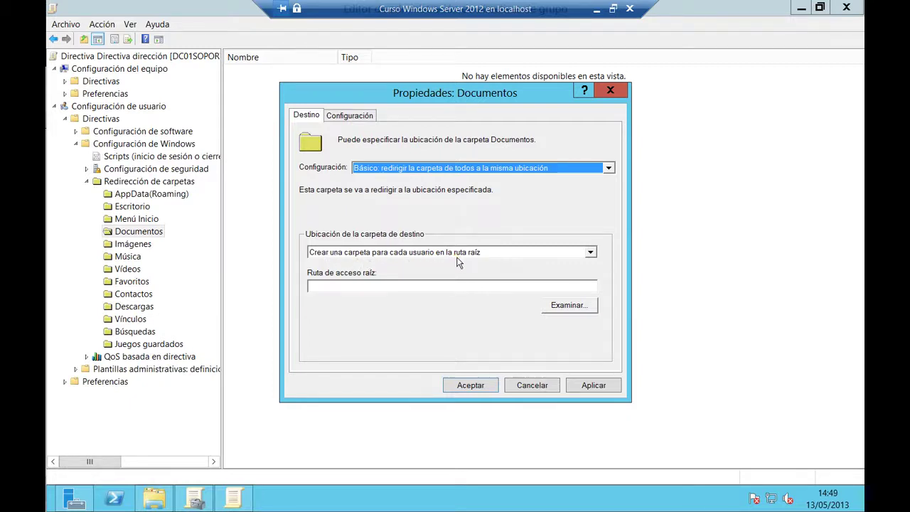
left_click(569, 305)
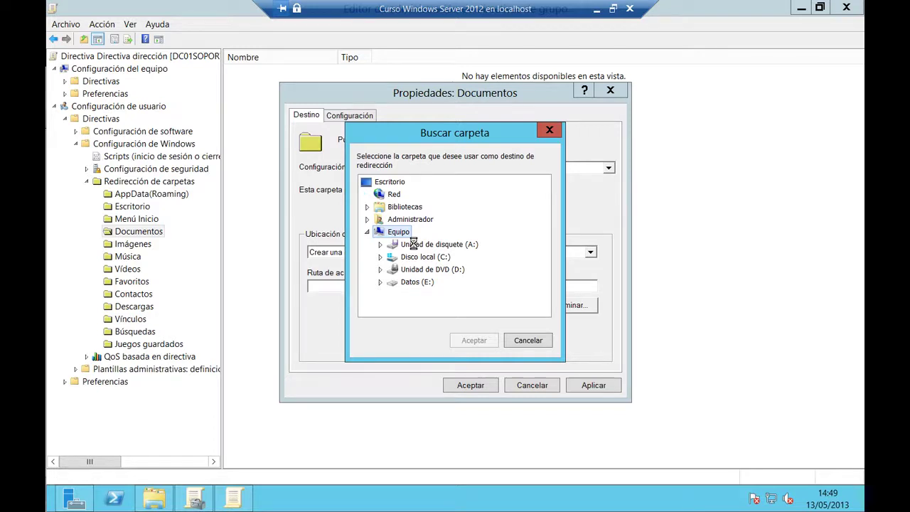
left_click(388, 194)
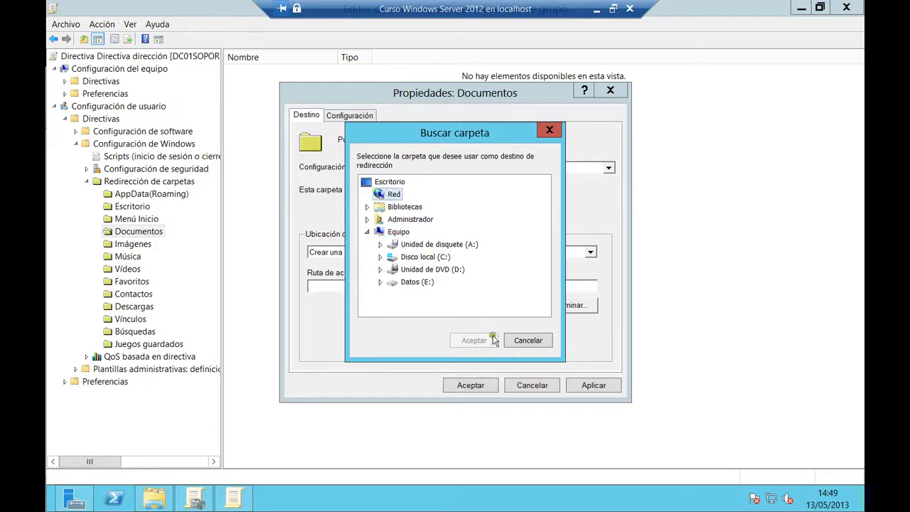
left_click(532, 341)
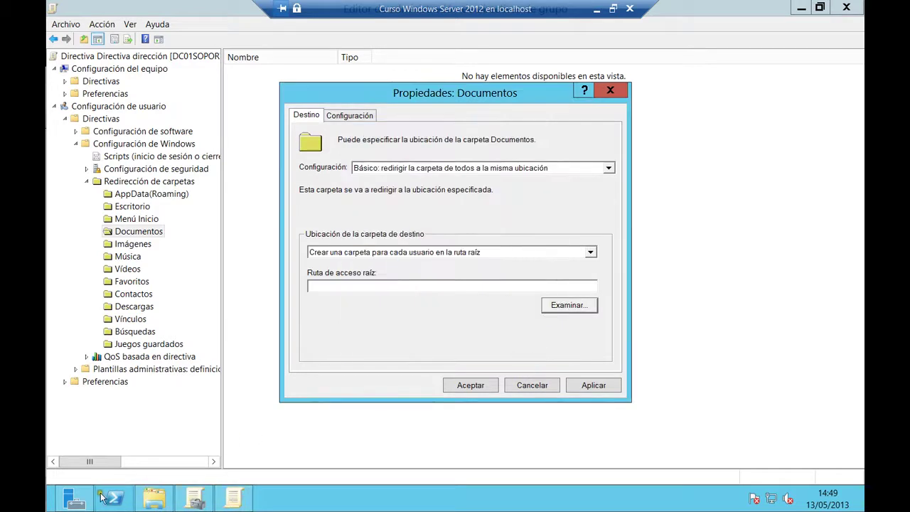
left_click(154, 498)
Copy the Documentos usuarios share's network path from its sharing properties
left_click(122, 333)
right_click(212, 169)
left_click(253, 357)
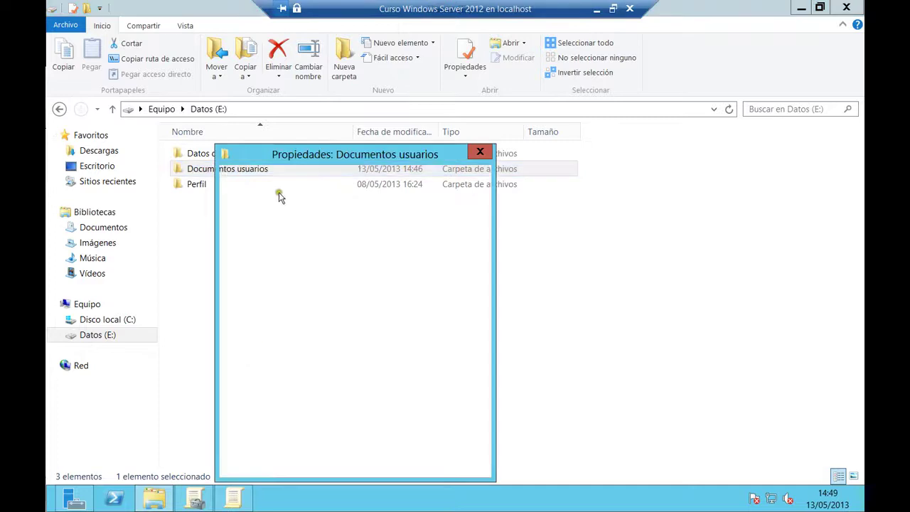
left_click(284, 177)
left_click_drag(242, 252, 388, 253)
right_click(361, 251)
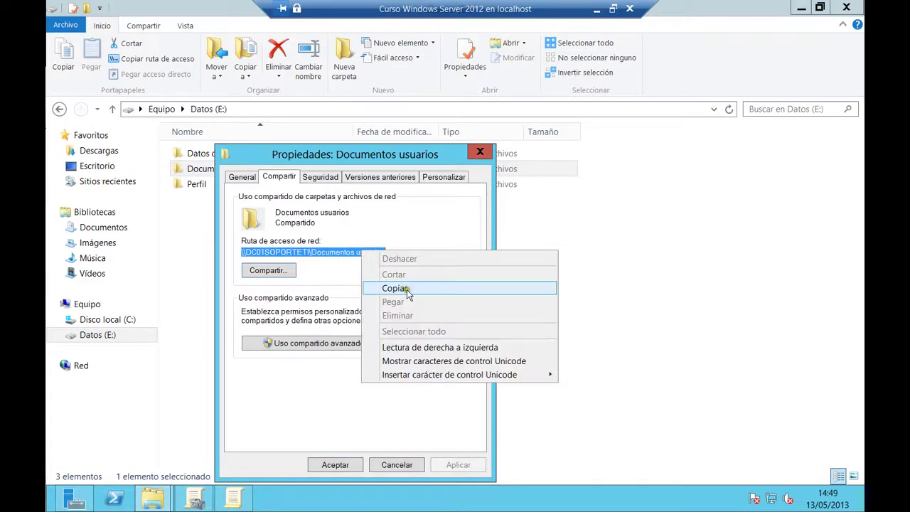
left_click(396, 289)
left_click(397, 464)
Paste the path as the Documentos root path, apply, accept the warning, and close the editor
left_click(800, 8)
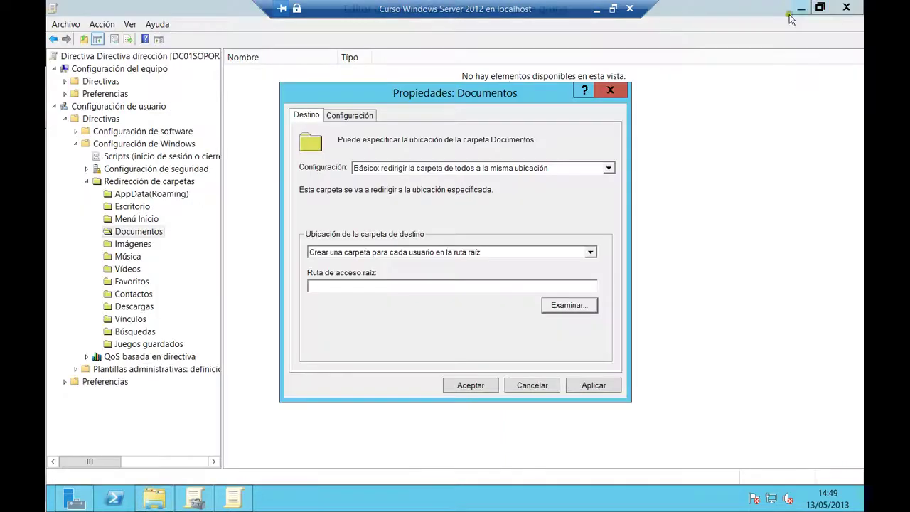
right_click(436, 285)
left_click(459, 336)
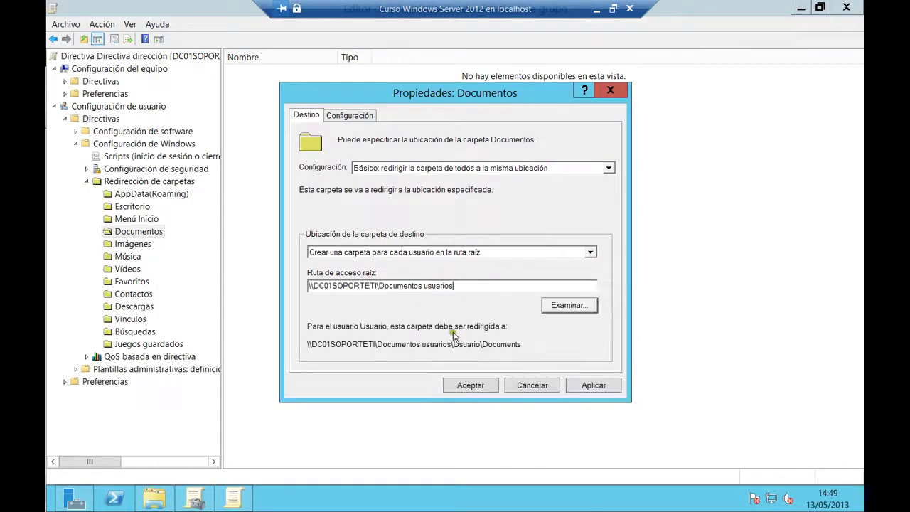
left_click(590, 386)
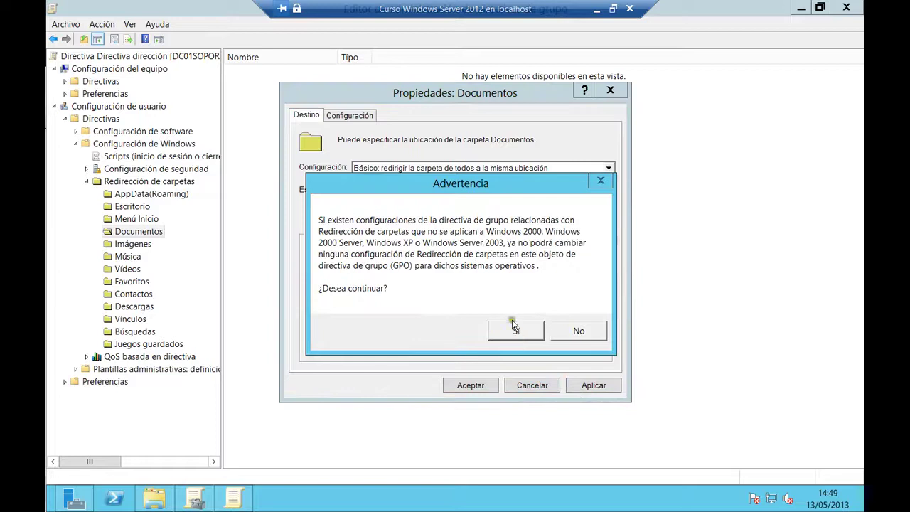
left_click(501, 334)
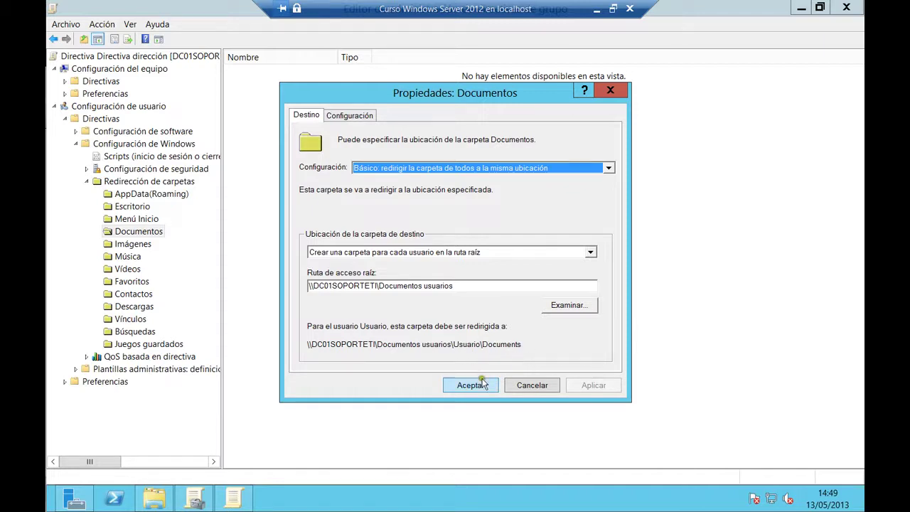
left_click(483, 384)
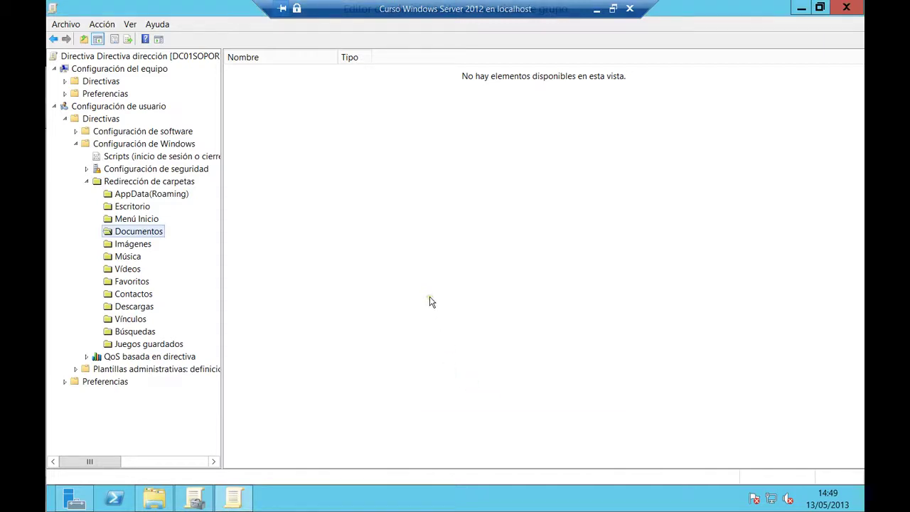
left_click(838, 8)
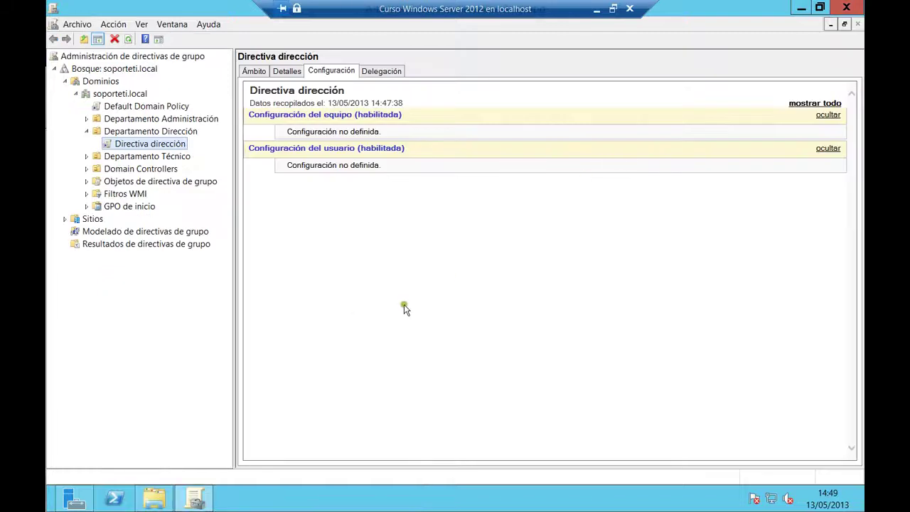
Refresh the Directiva dirección settings report, expand all its sections, then minimize Group Policy Management
left_click(128, 39)
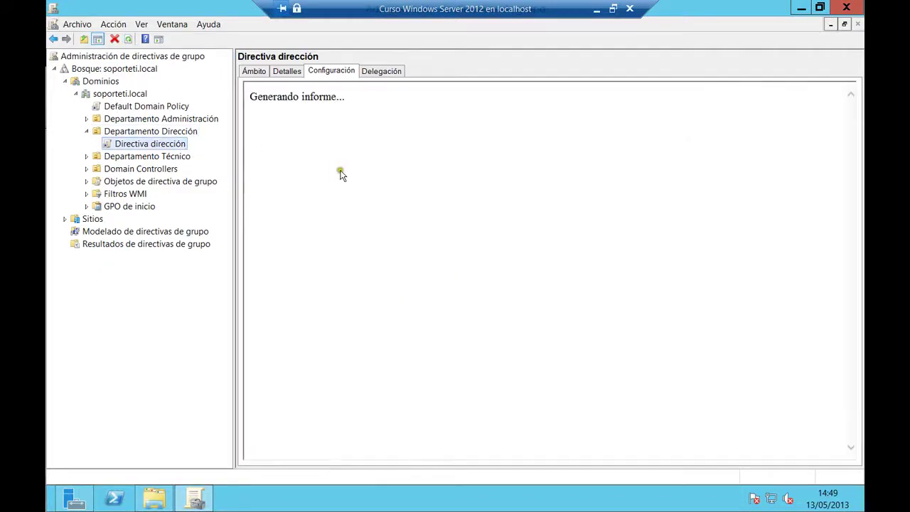
left_click(810, 103)
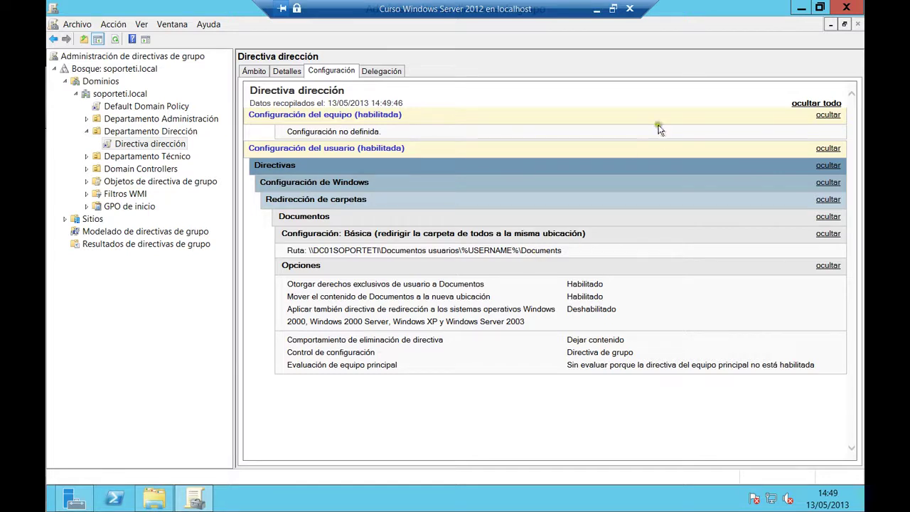
left_click(830, 24)
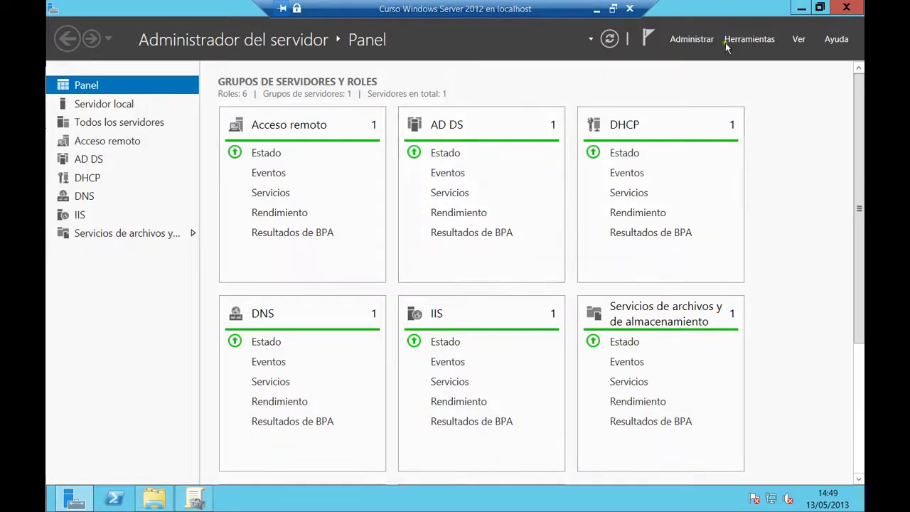
left_click(801, 8)
left_click(153, 500)
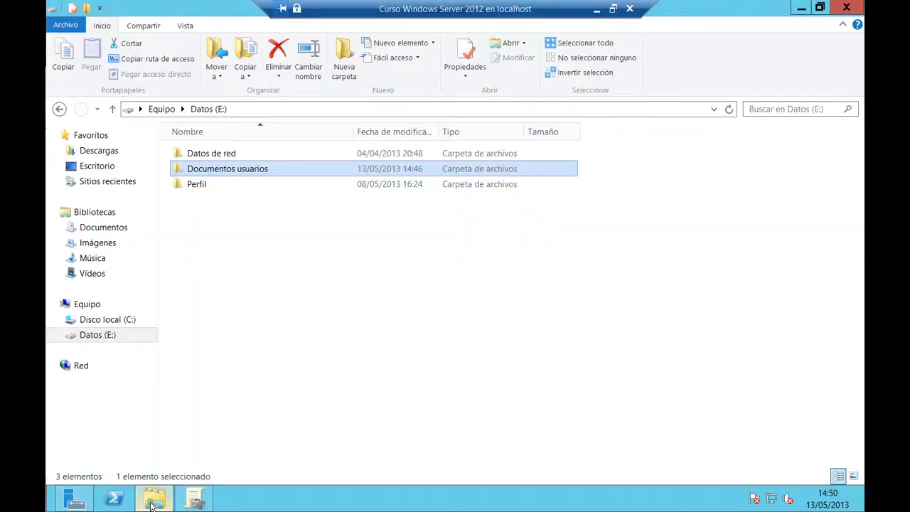
double_click(200, 172)
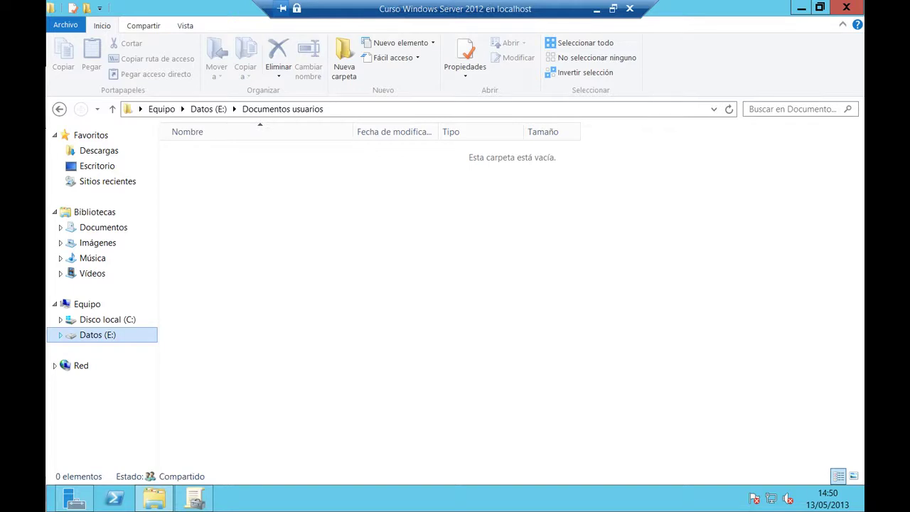
key("alt+Tab")
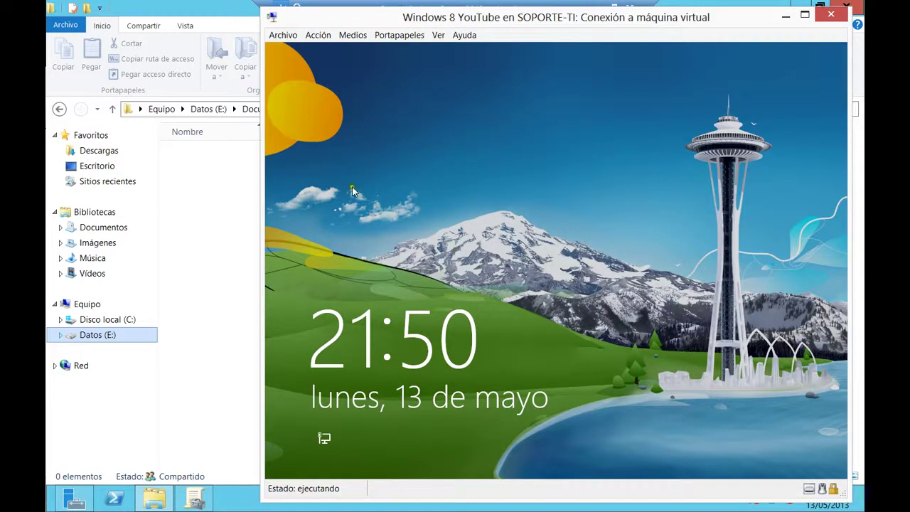
left_click(386, 223)
left_click(445, 239)
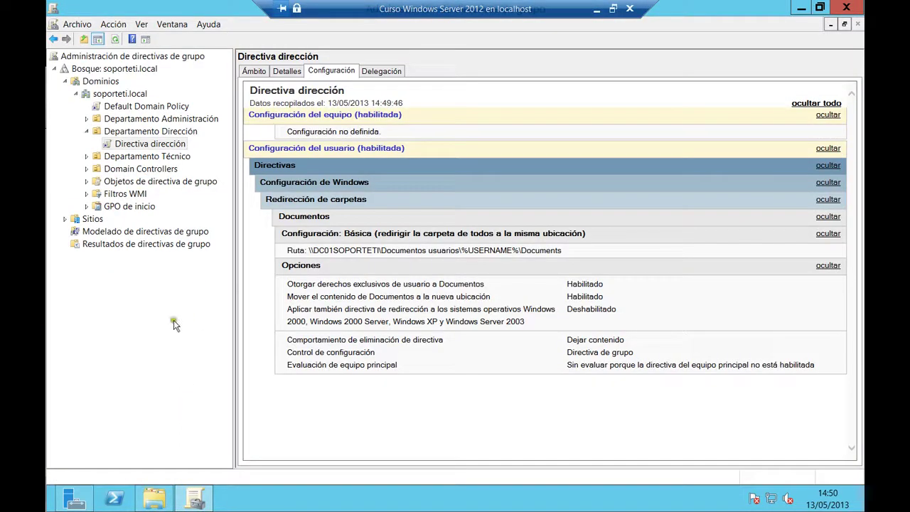
left_click(74, 498)
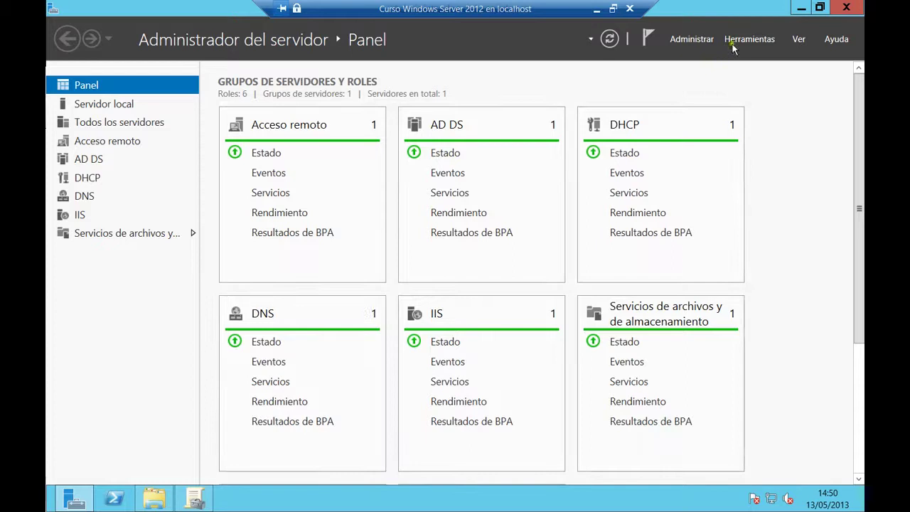
left_click(748, 39)
scroll(682, 431, "down", 3)
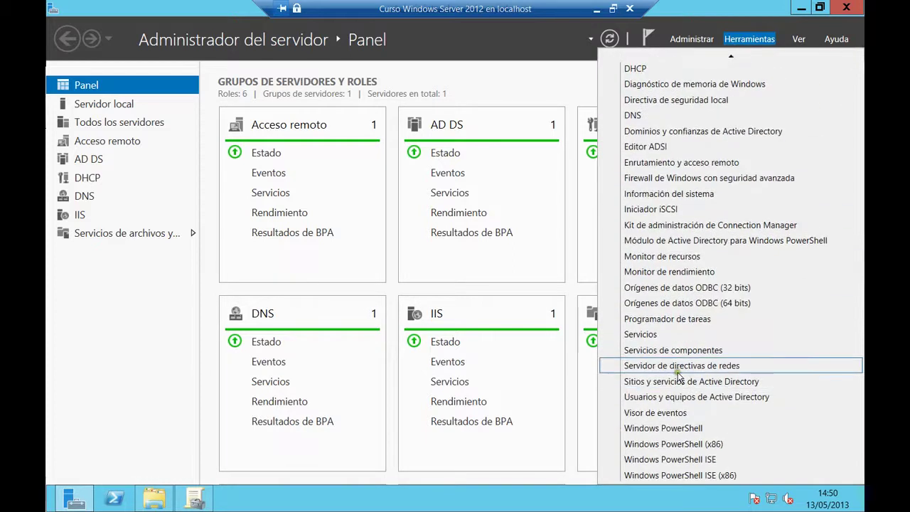
left_click(669, 396)
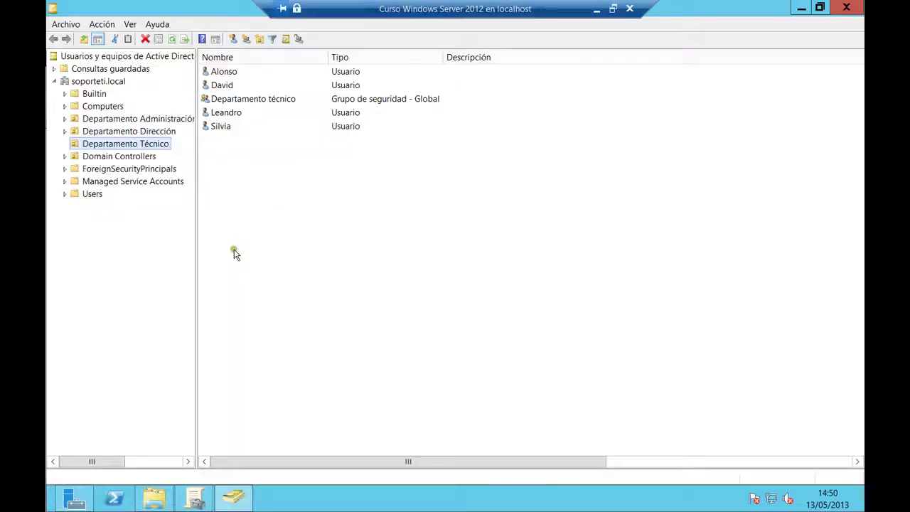
left_click(128, 133)
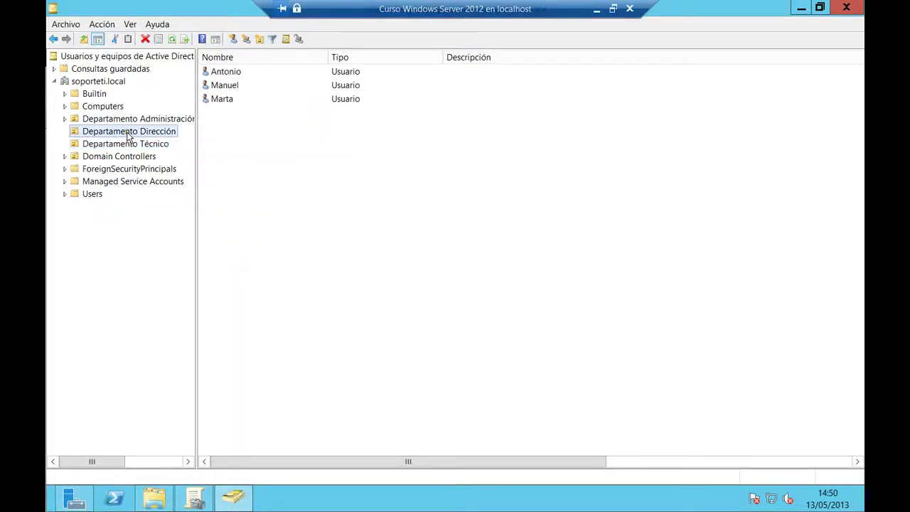
left_click(845, 7)
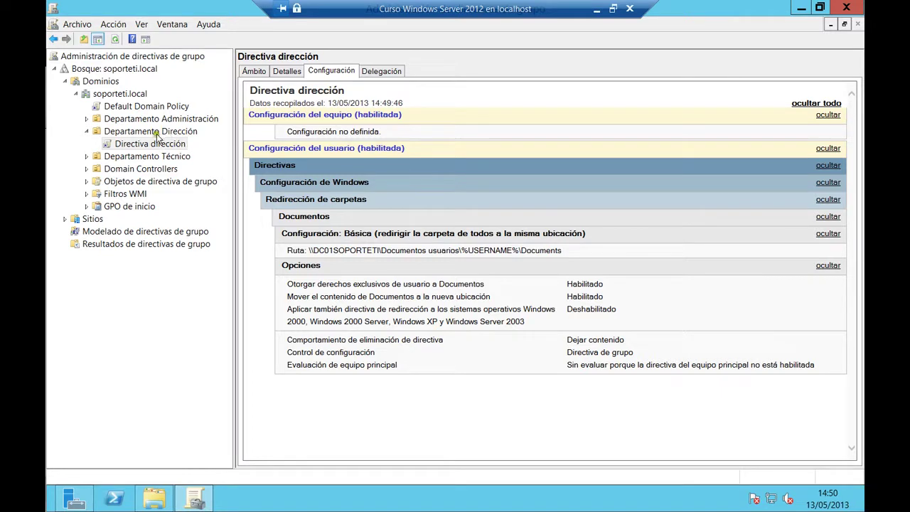
left_click(797, 7)
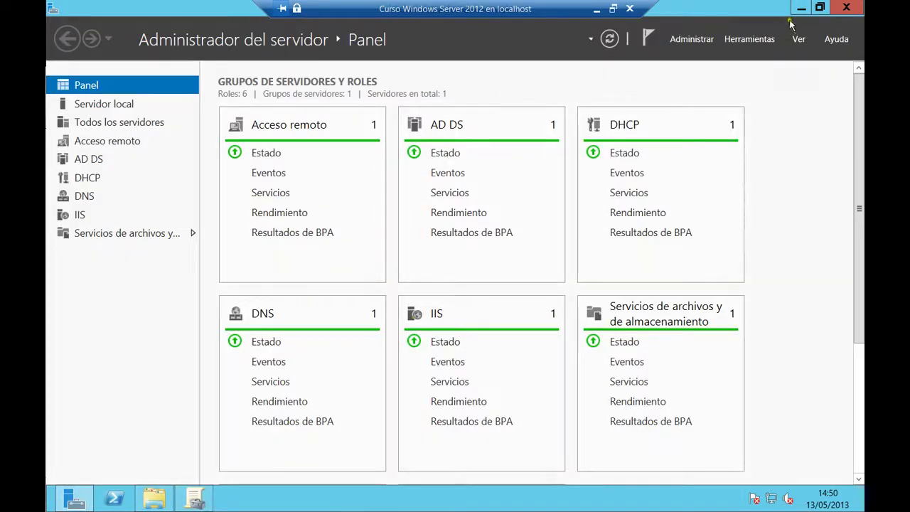
Switch to the Windows 8 VM and sign in as the domain user with their password
left_click(802, 7)
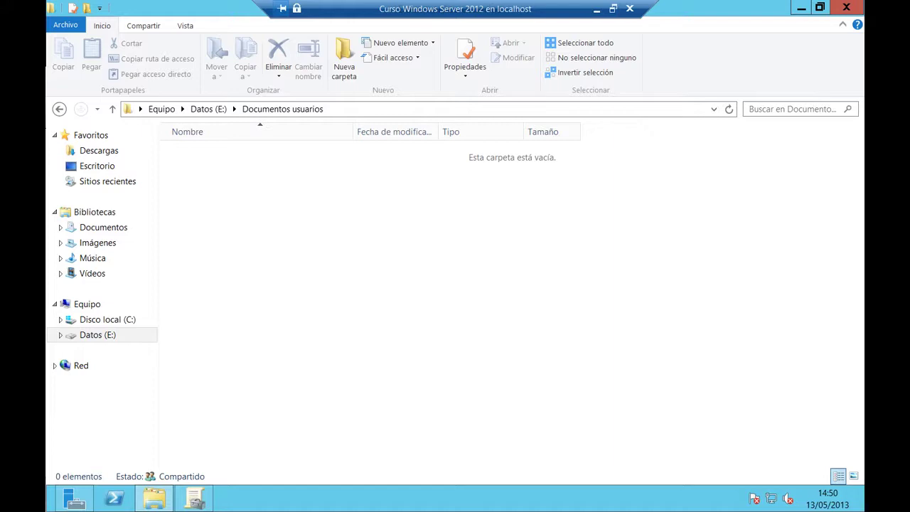
key("alt+Tab")
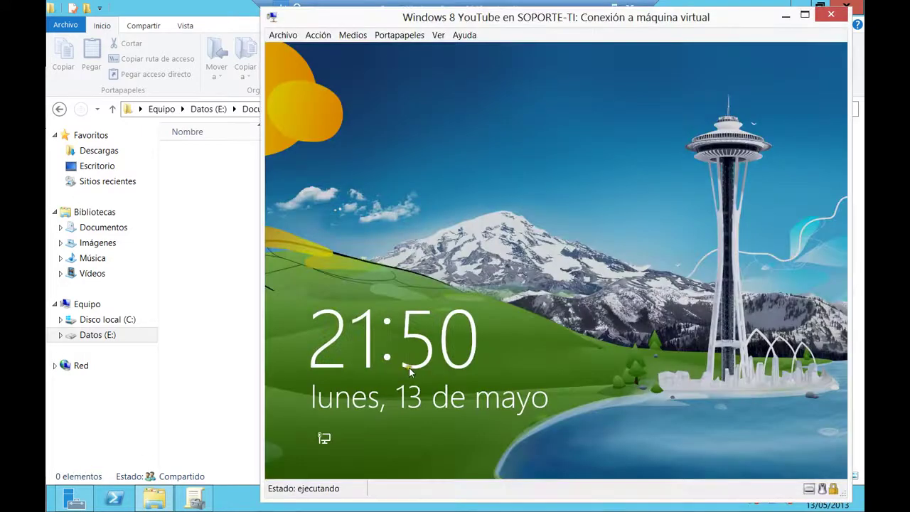
left_click_drag(521, 357, 522, 325)
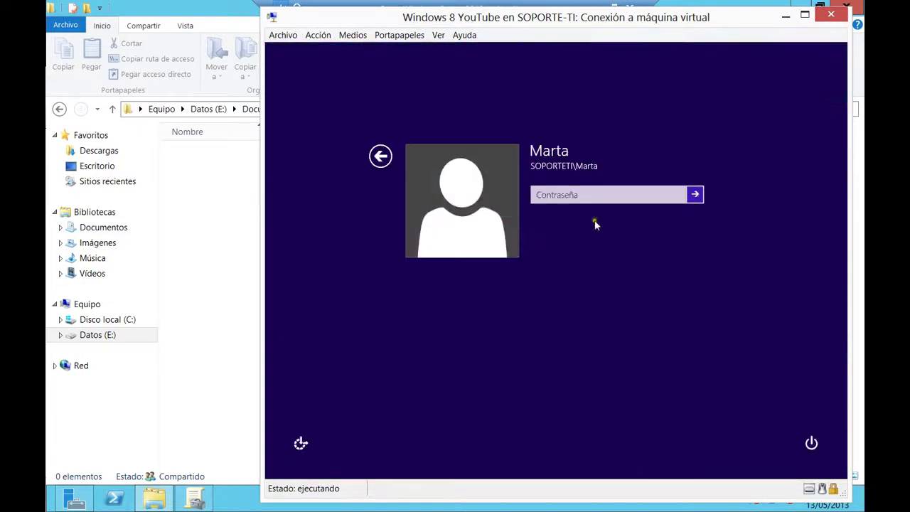
type("•")
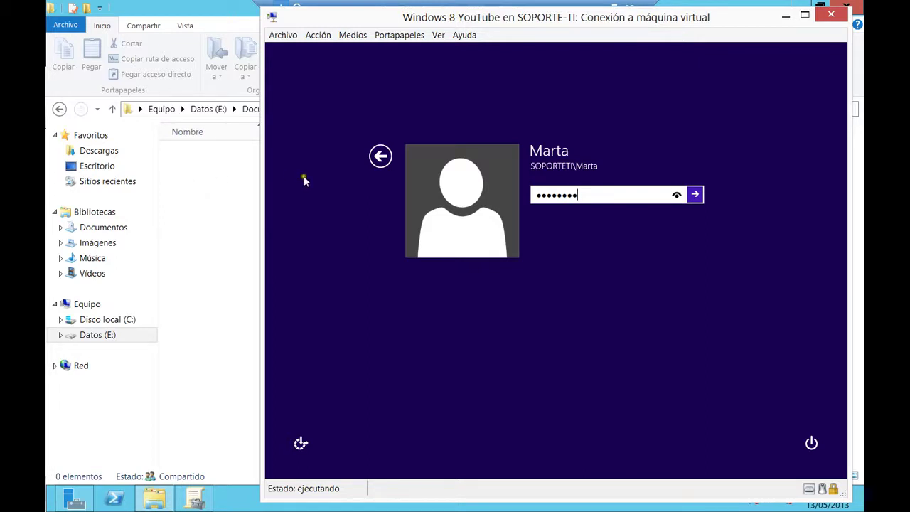
left_click(696, 195)
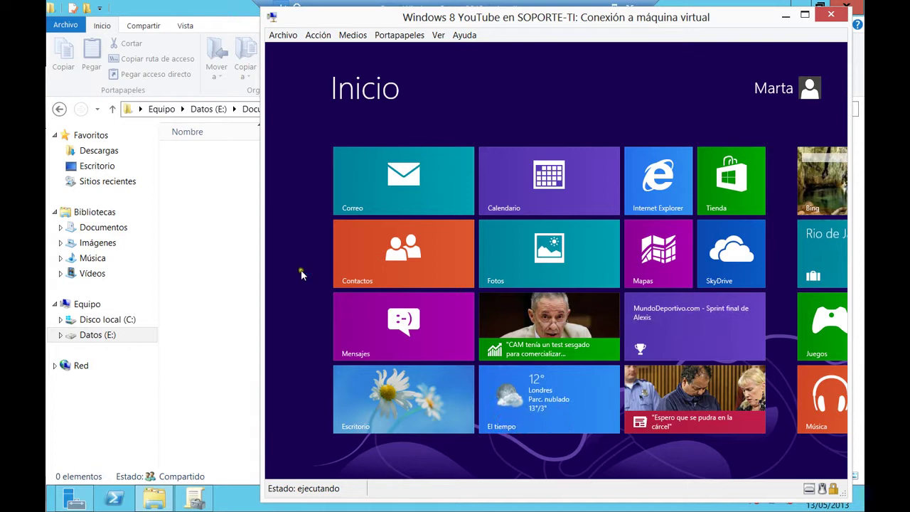
On the client desktop, inspect the Documentos library properties, then close them and the file browser
left_click(364, 404)
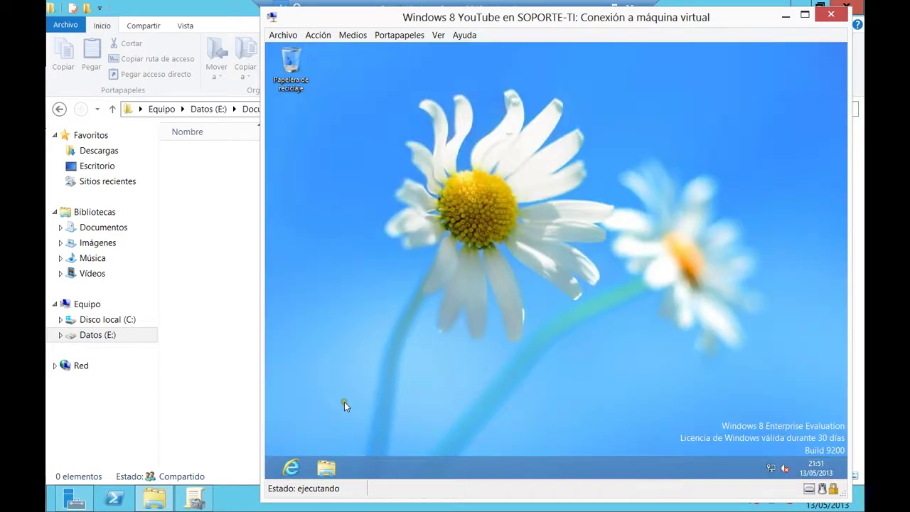
left_click(324, 465)
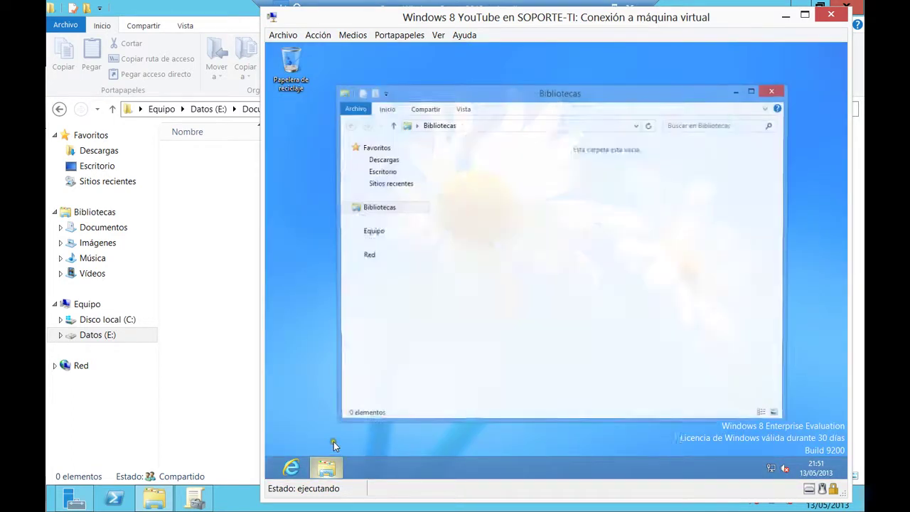
left_click(384, 220)
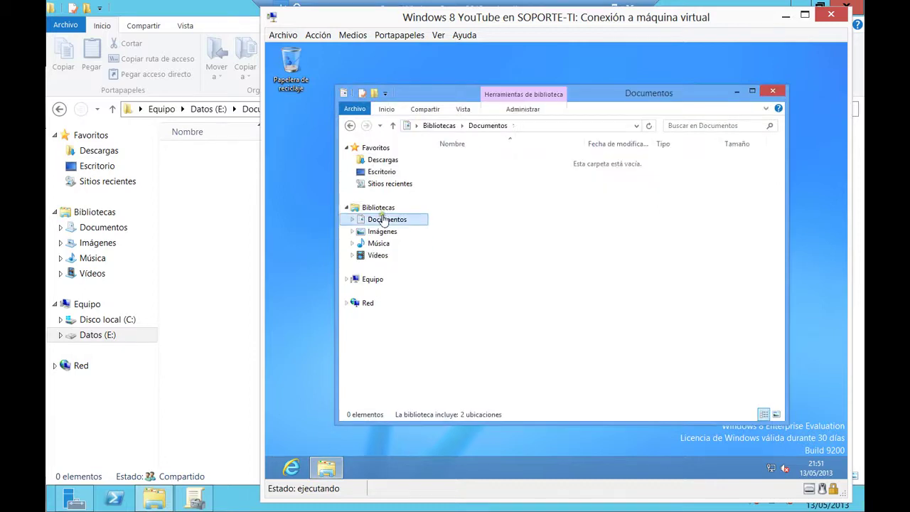
right_click(394, 216)
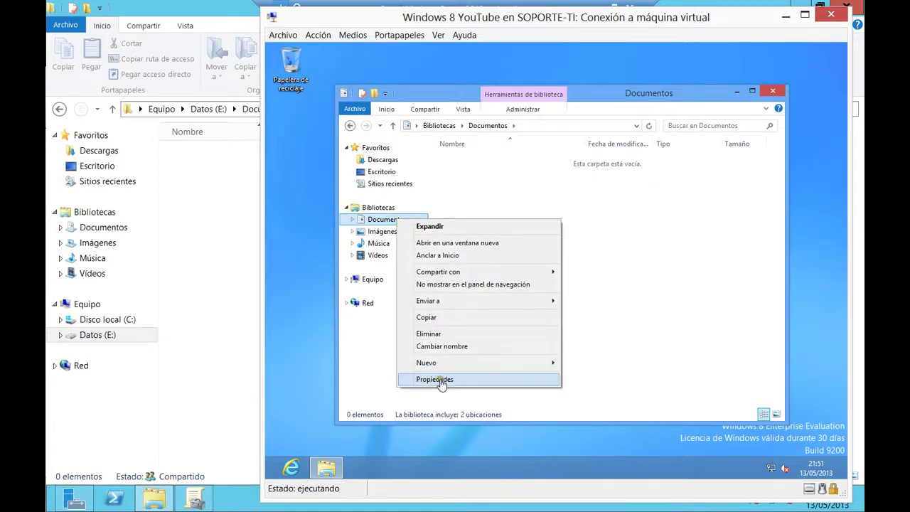
left_click(418, 377)
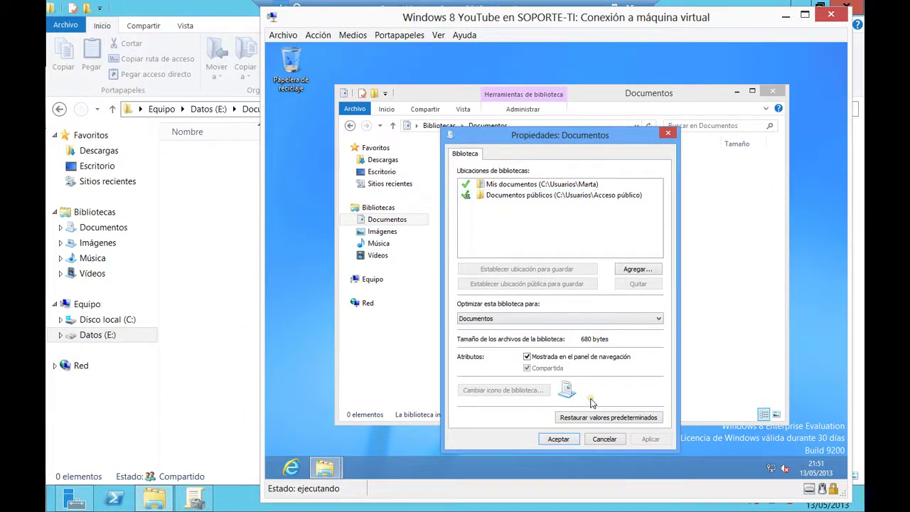
left_click(597, 440)
left_click(772, 91)
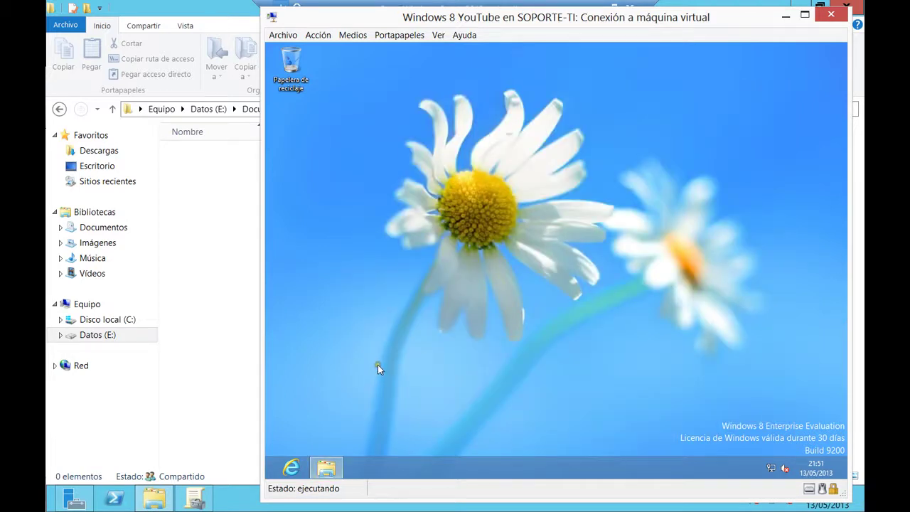
Restart the Windows 8 client from the Cerrar Windows dialog with Reiniciar
key("alt+F4")
left_click(515, 221)
left_click(512, 257)
left_click(562, 275)
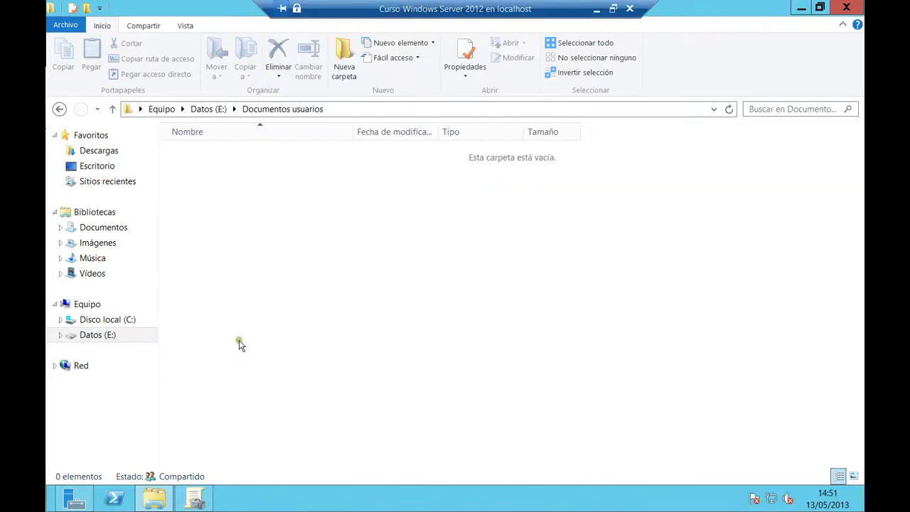
Force a group policy update on the server with gpupdate /force from the Run box
key("super+r")
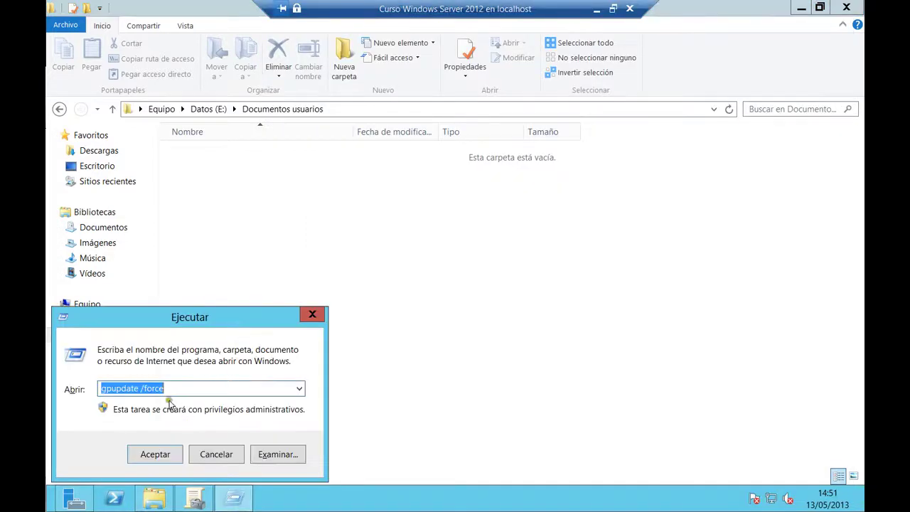
left_click(172, 390)
left_click(163, 452)
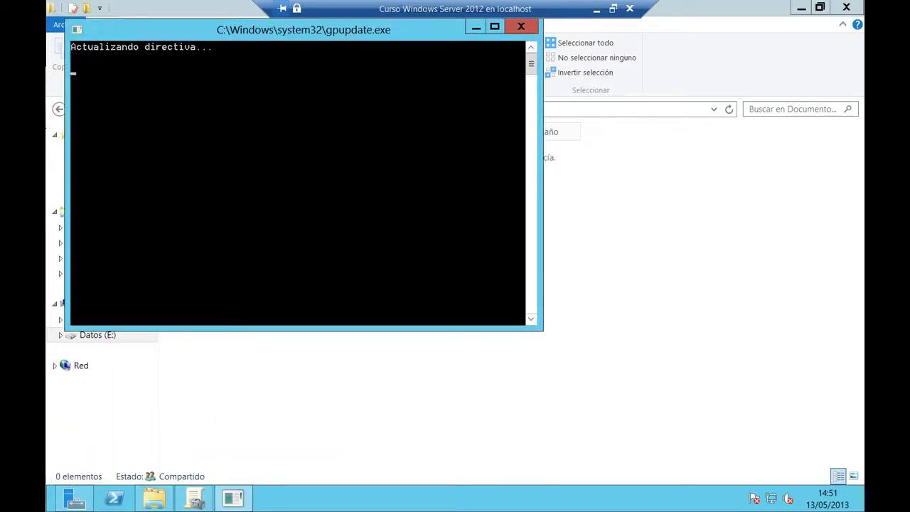
key("alt+Tab")
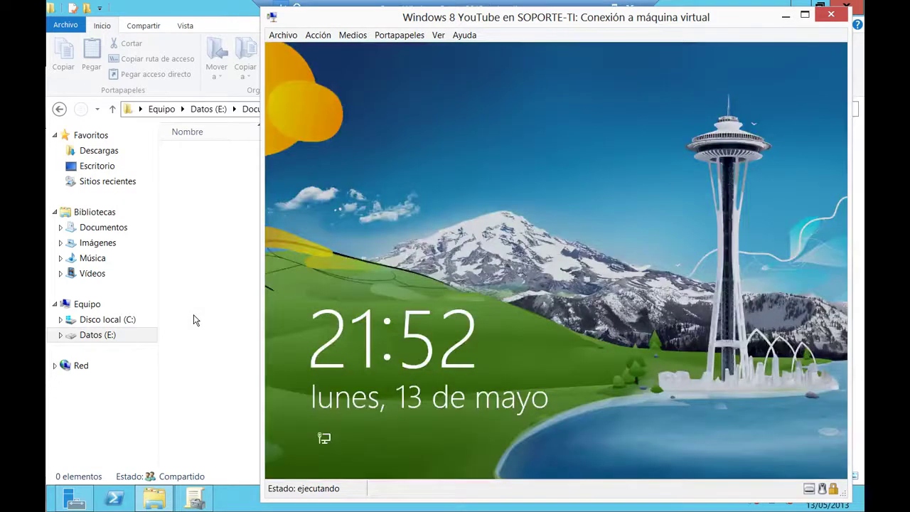
Sign the domain user back in on the restarted Windows 8 client
left_click(352, 325)
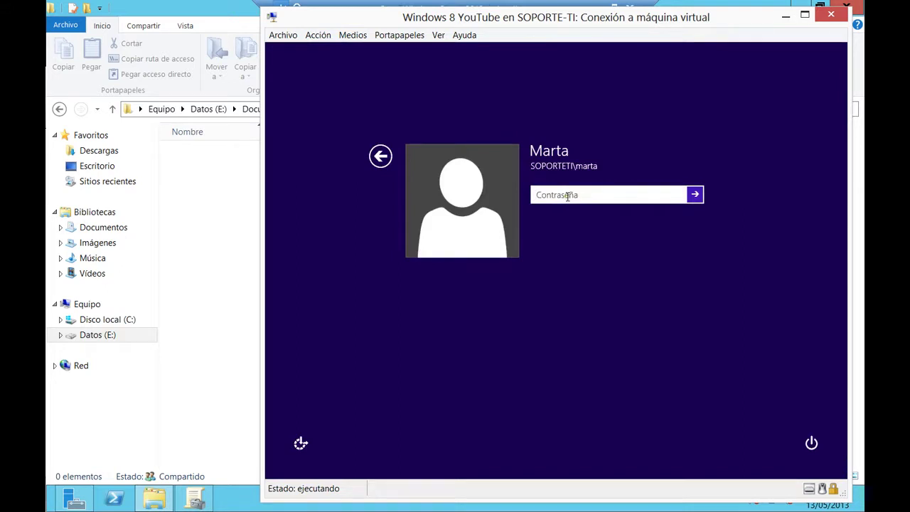
type("••••••••")
key("Return")
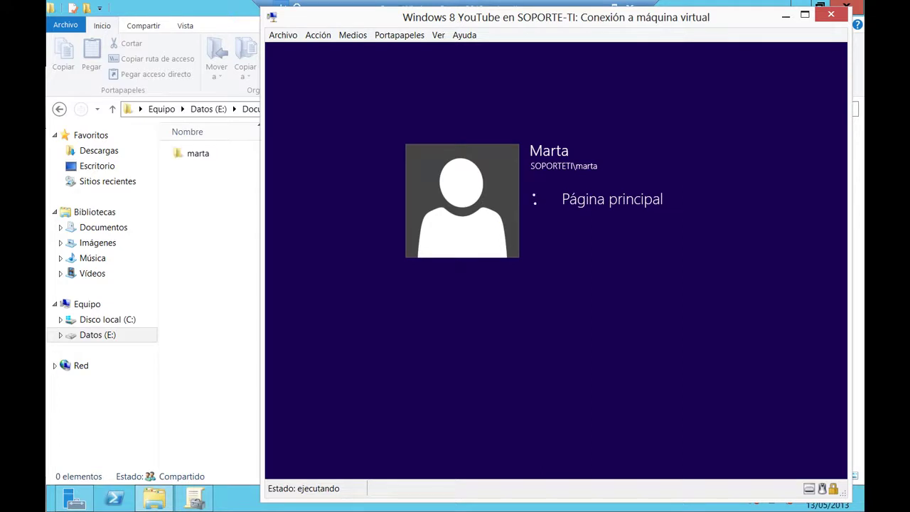
Open the new user folder in Documentos usuarios on the server, cancel the Documents permission prompt, and return
left_click(202, 157)
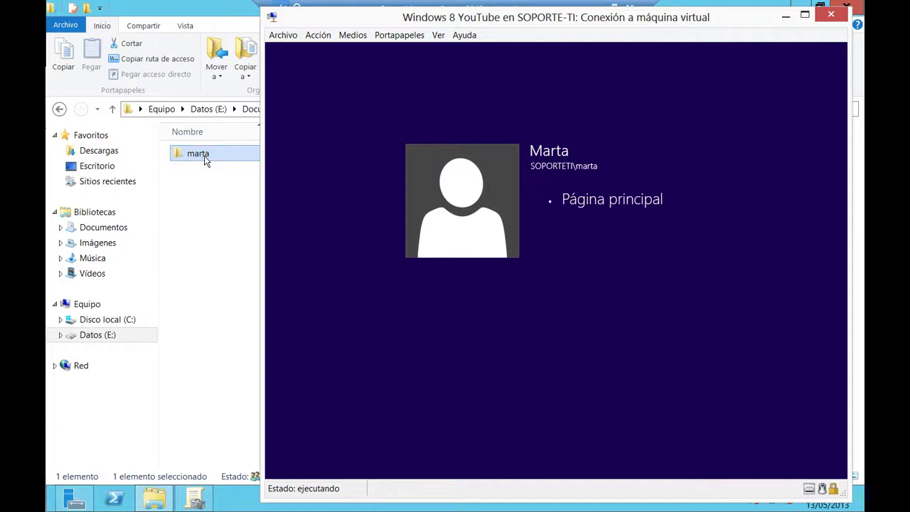
left_click(202, 213)
left_click(198, 161)
double_click(199, 161)
double_click(199, 159)
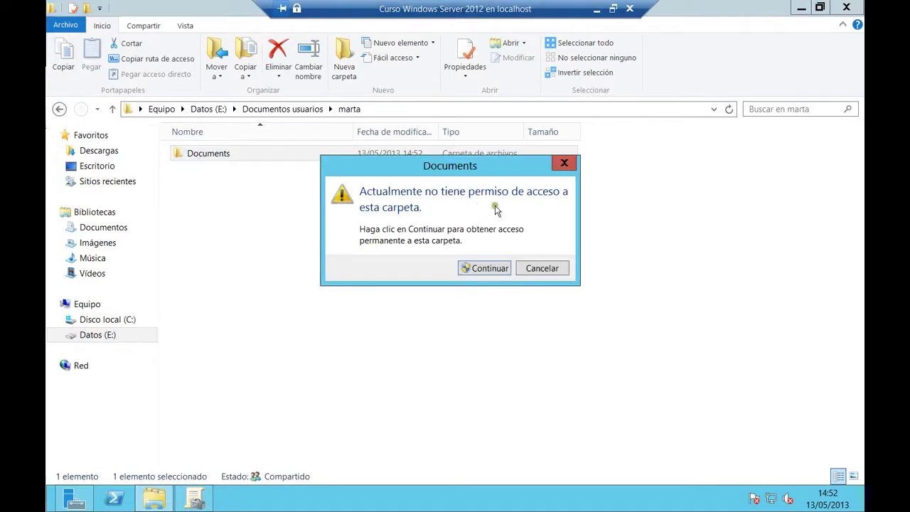
left_click(538, 267)
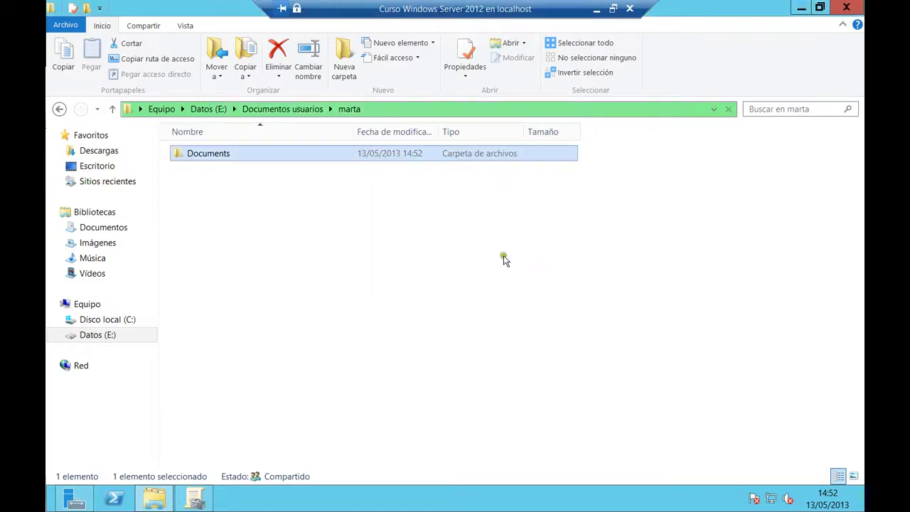
left_click(211, 111)
double_click(219, 171)
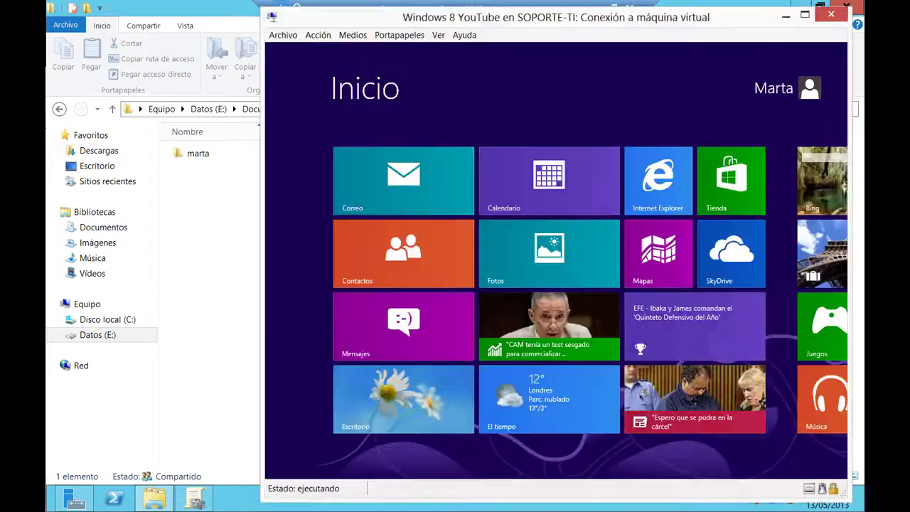
Check that the client's Documentos library location now points to the DC01SOPORTETI share
left_click(345, 403)
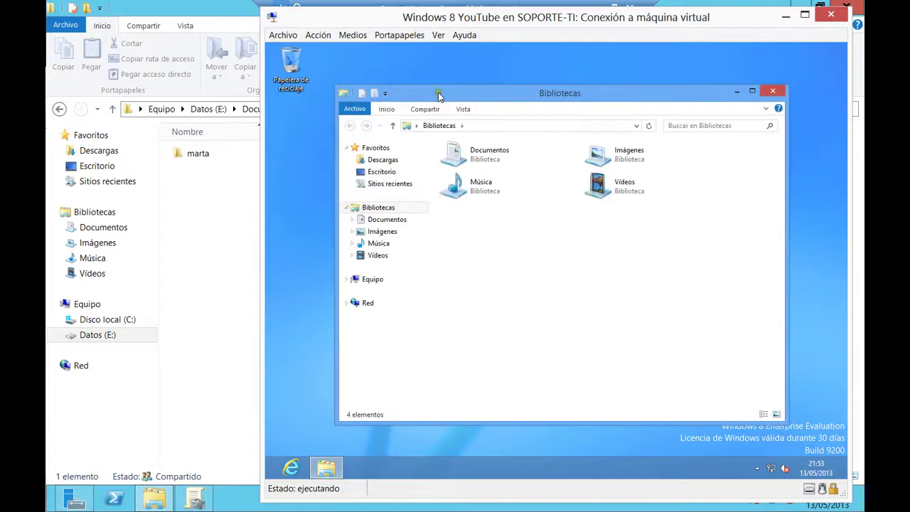
right_click(314, 172)
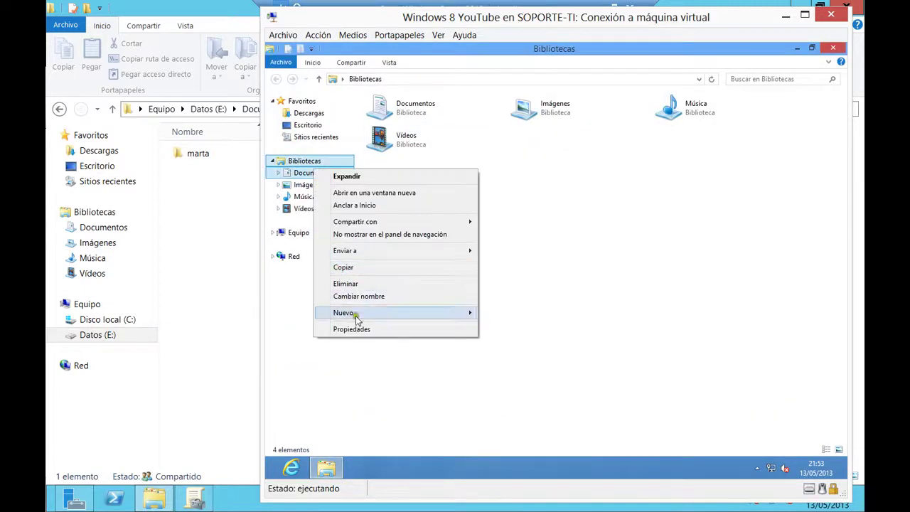
left_click(356, 330)
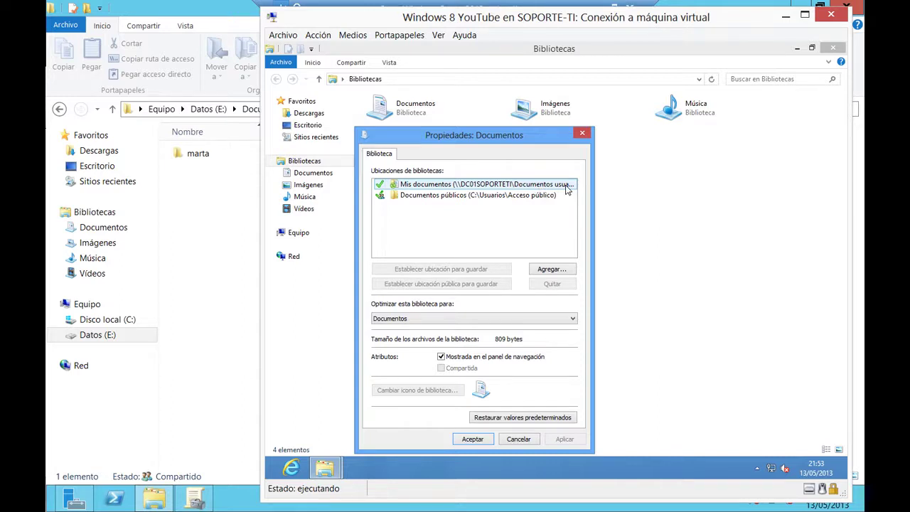
left_click(515, 439)
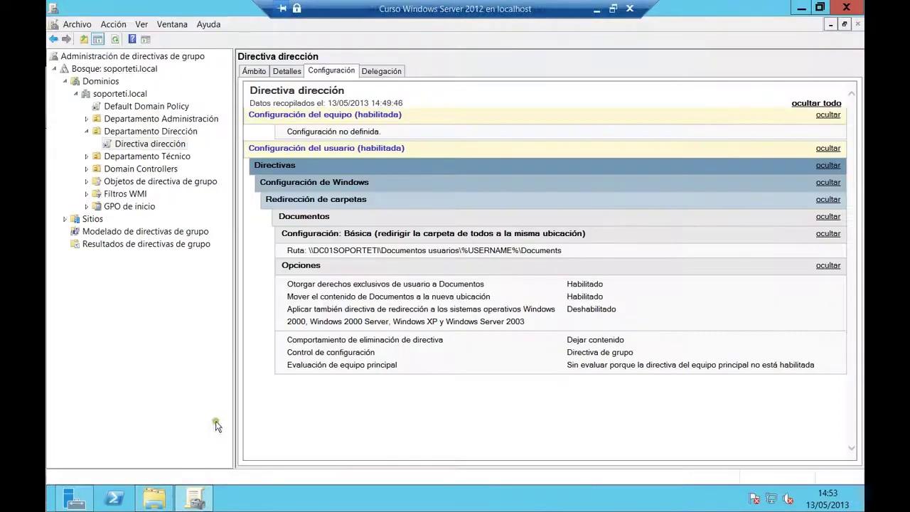
Review the Directiva dirección report under Departamento Dirección, then minimize the server session and close Bibliotecas on the client
left_click(152, 132)
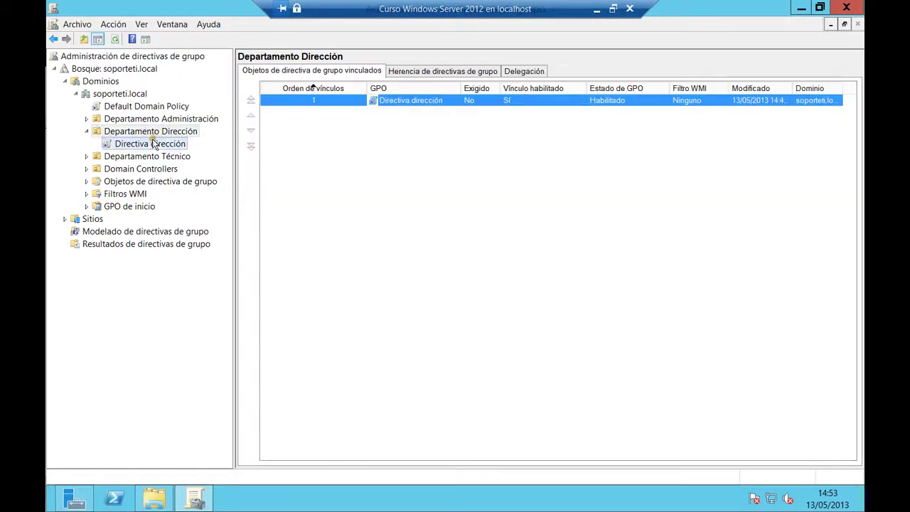
left_click(153, 143)
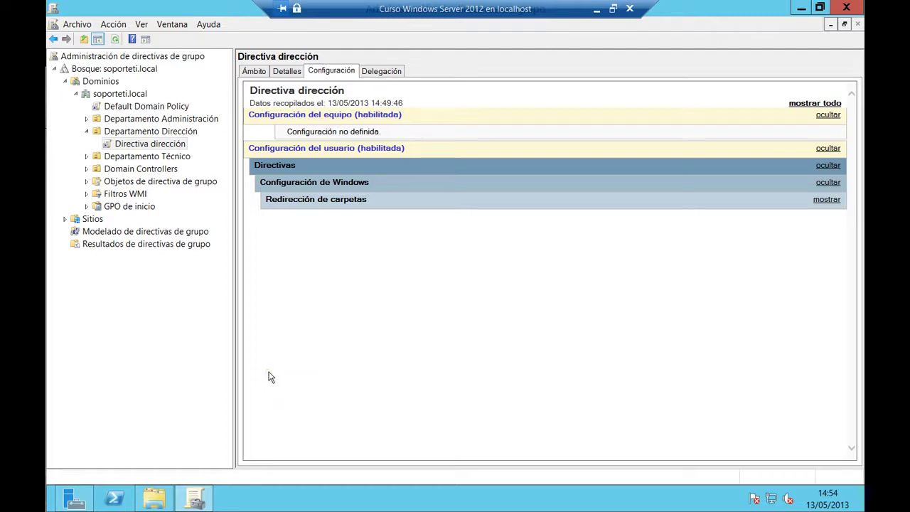
left_click(596, 12)
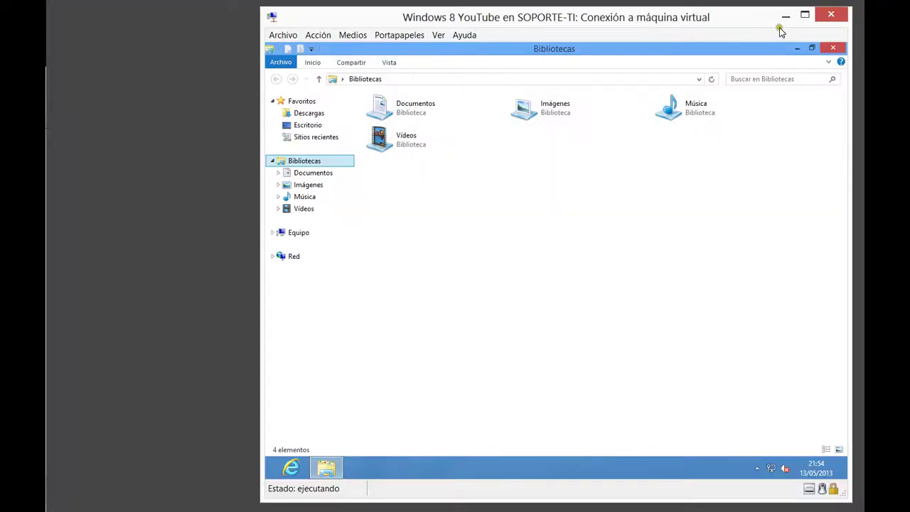
left_click(832, 47)
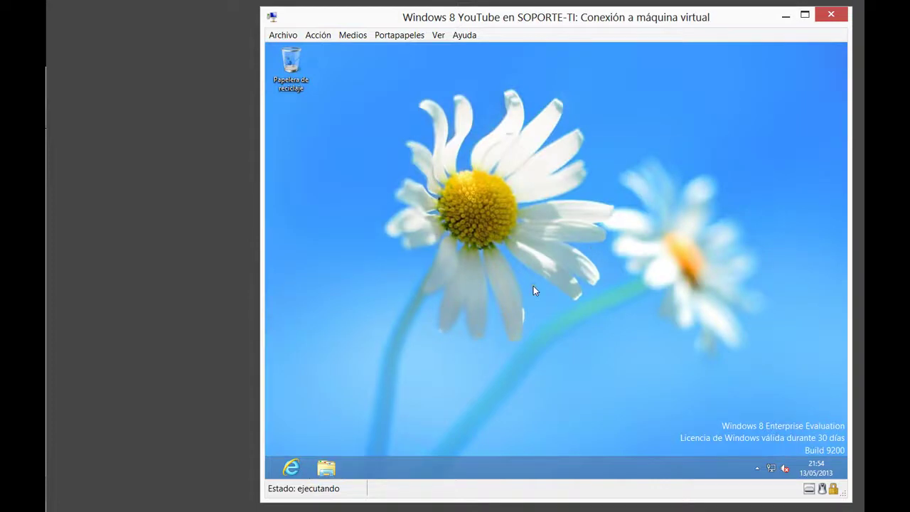
key("alt+F4")
Confirm the client's shut-down, then browse the blog.soporteti.net home page posts
left_click(551, 276)
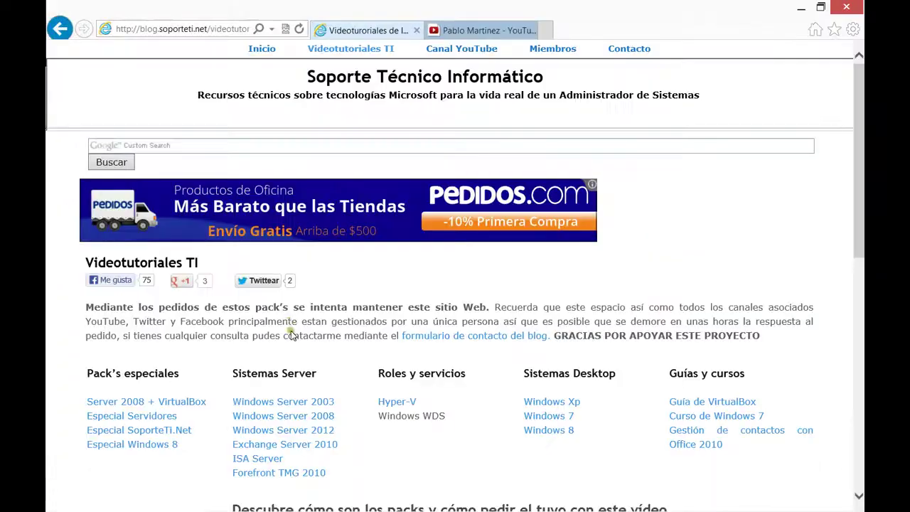
scroll(341, 341, "down", 4)
scroll(355, 330, "up", 3)
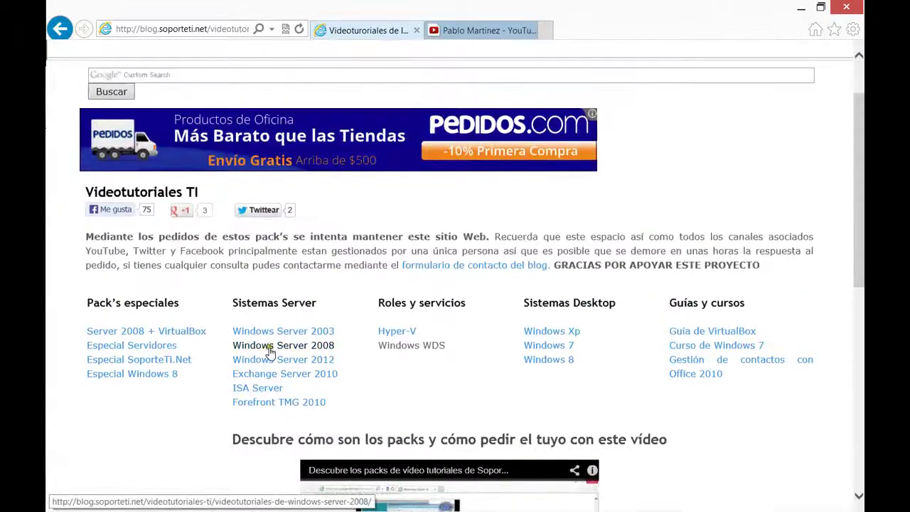
scroll(380, 321, "up", 1)
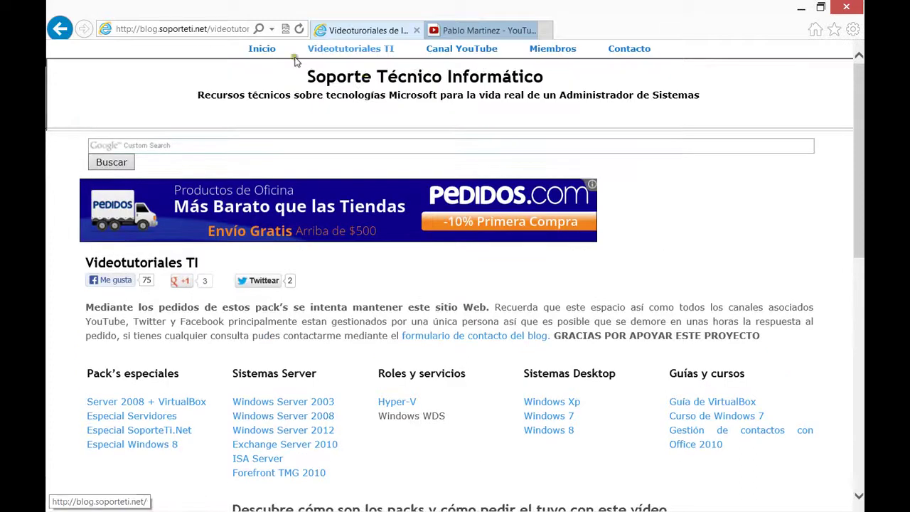
left_click(261, 49)
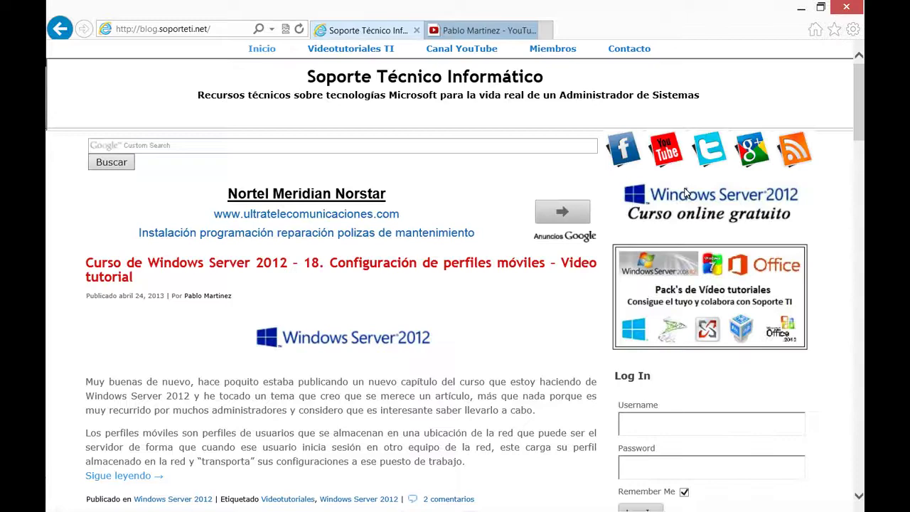
scroll(686, 193, "down", 10)
scroll(686, 192, "down", 6)
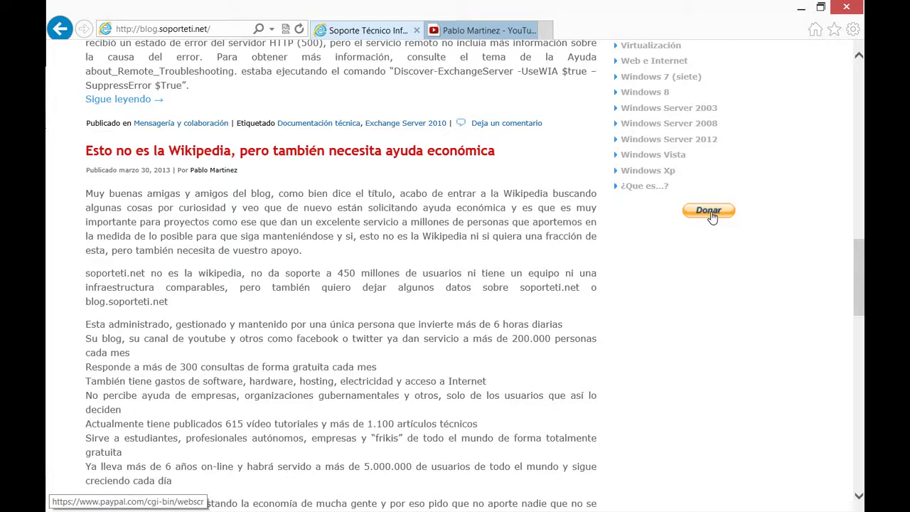
View the YouTube channel tab, then return to the blog tab and scroll back up
left_click(518, 30)
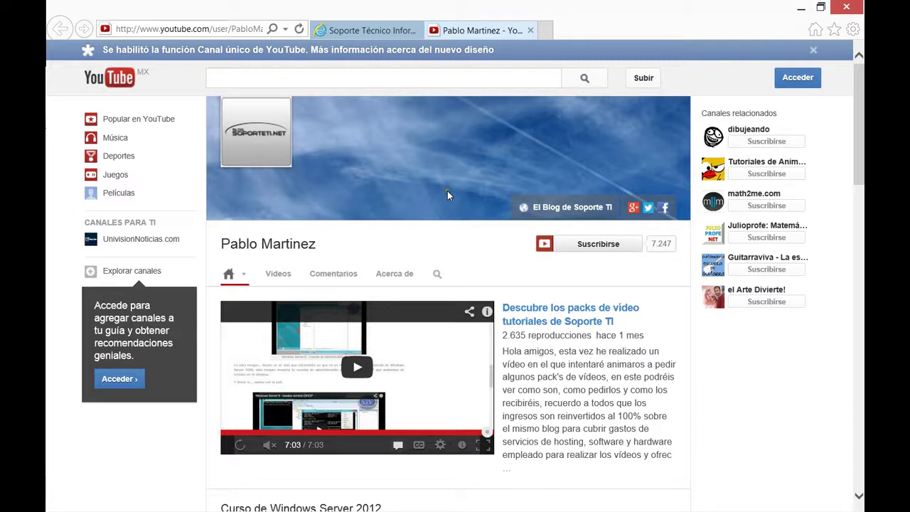
left_click(380, 31)
scroll(284, 199, "up", 15)
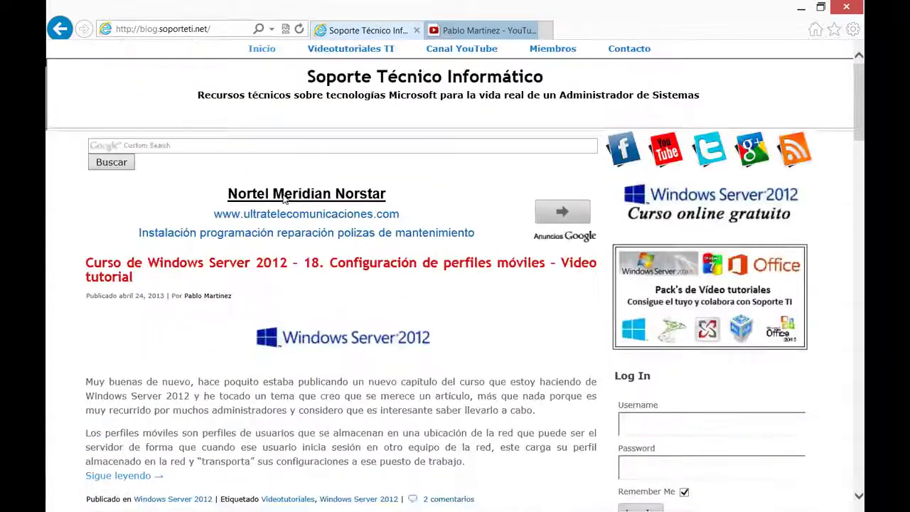